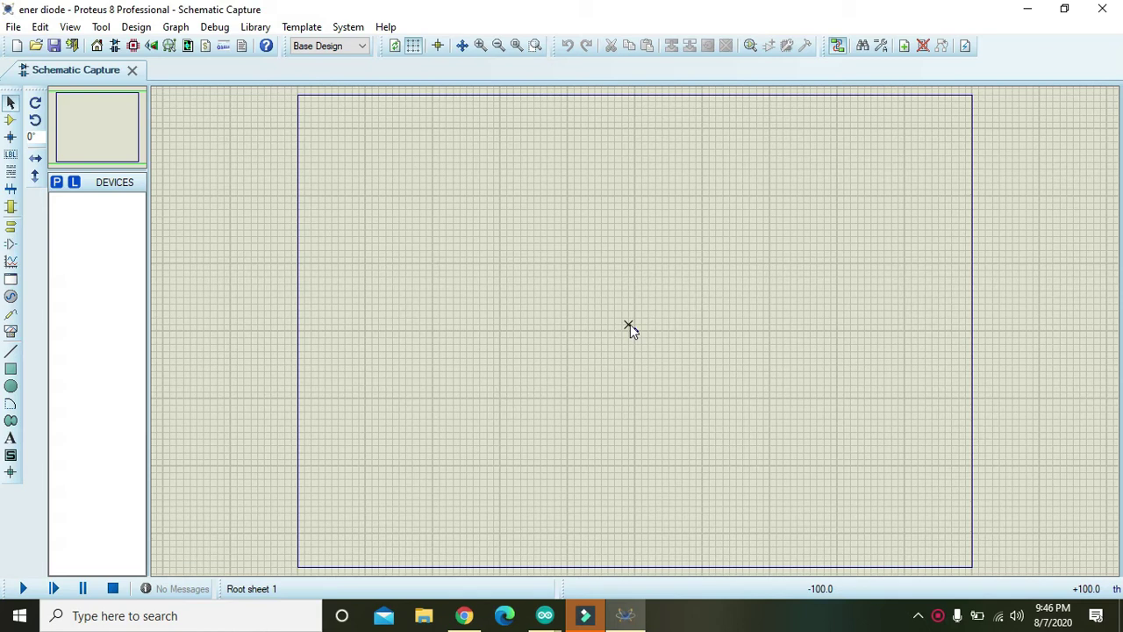
- Place a CELL battery (BAT1, 1.5V) and move it near the sheet centre
left_click(56, 182)
type("battery")
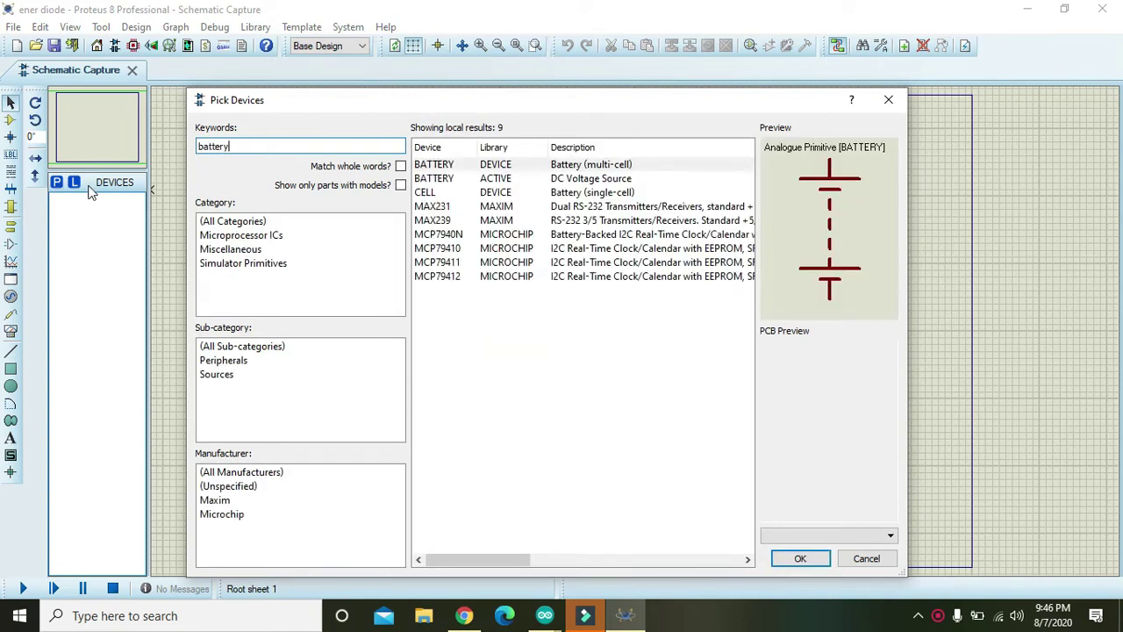
left_click(458, 193)
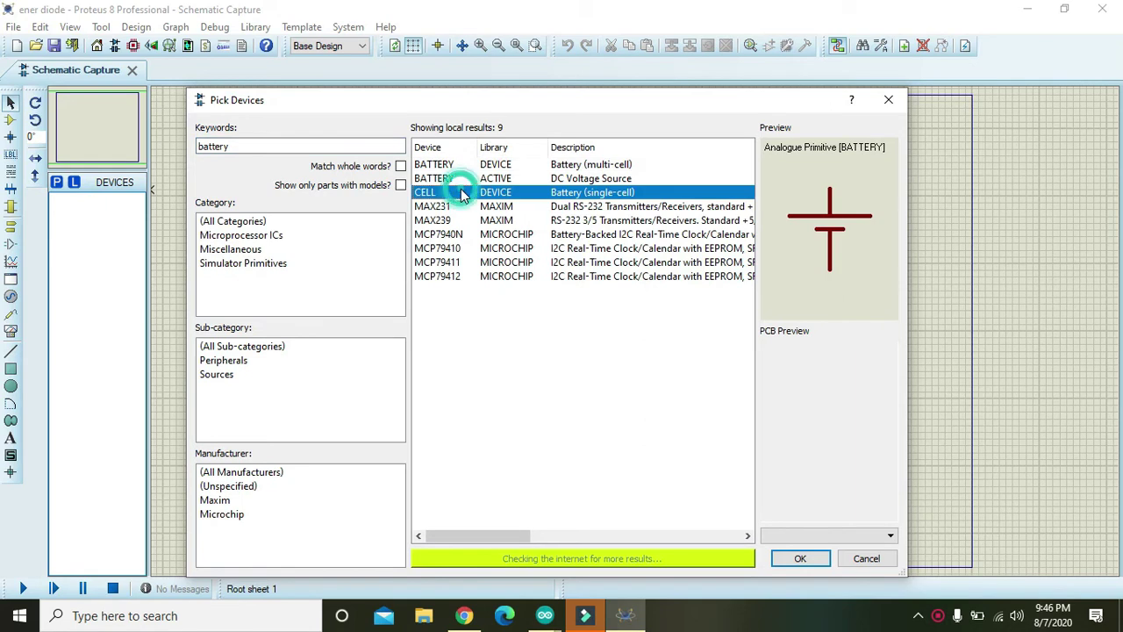
left_click(811, 557)
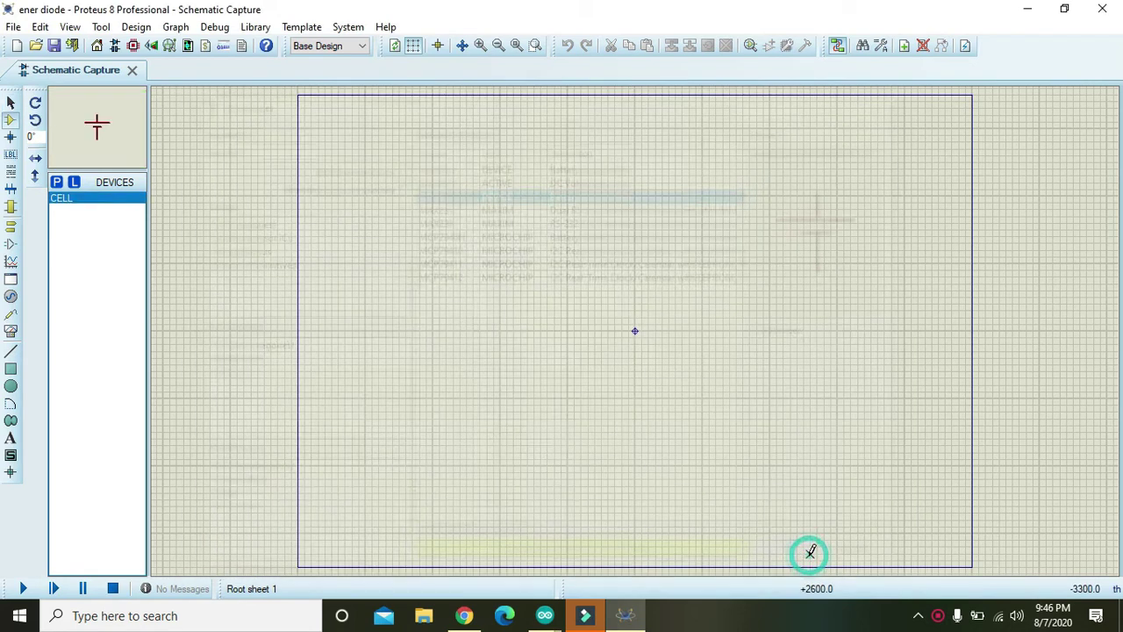
left_click(441, 312)
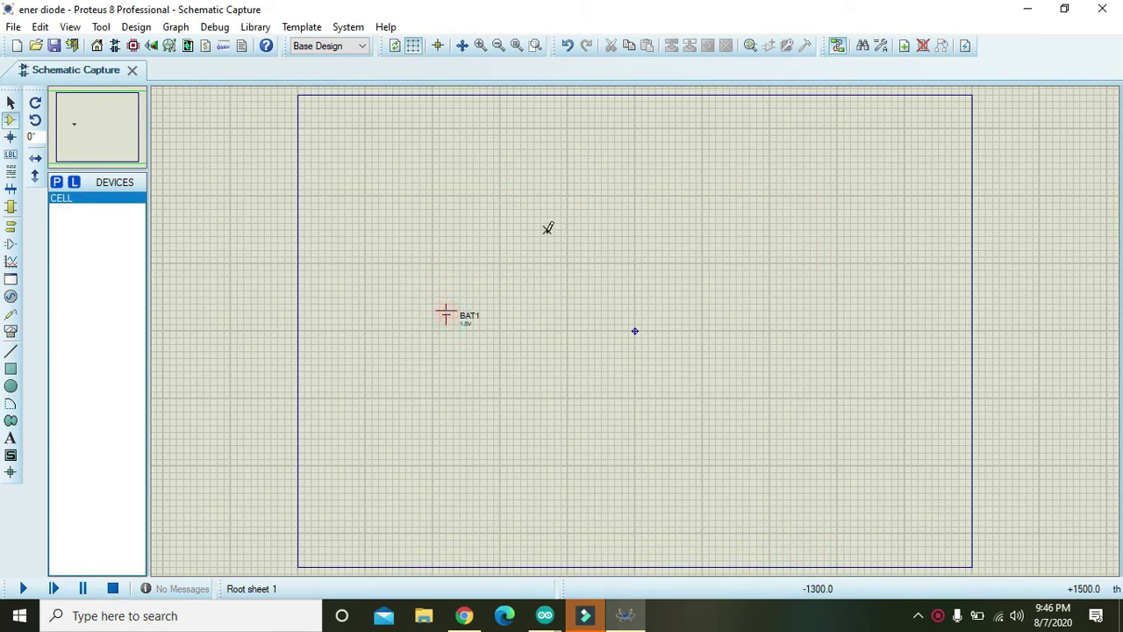
left_click(479, 45)
left_click(479, 45)
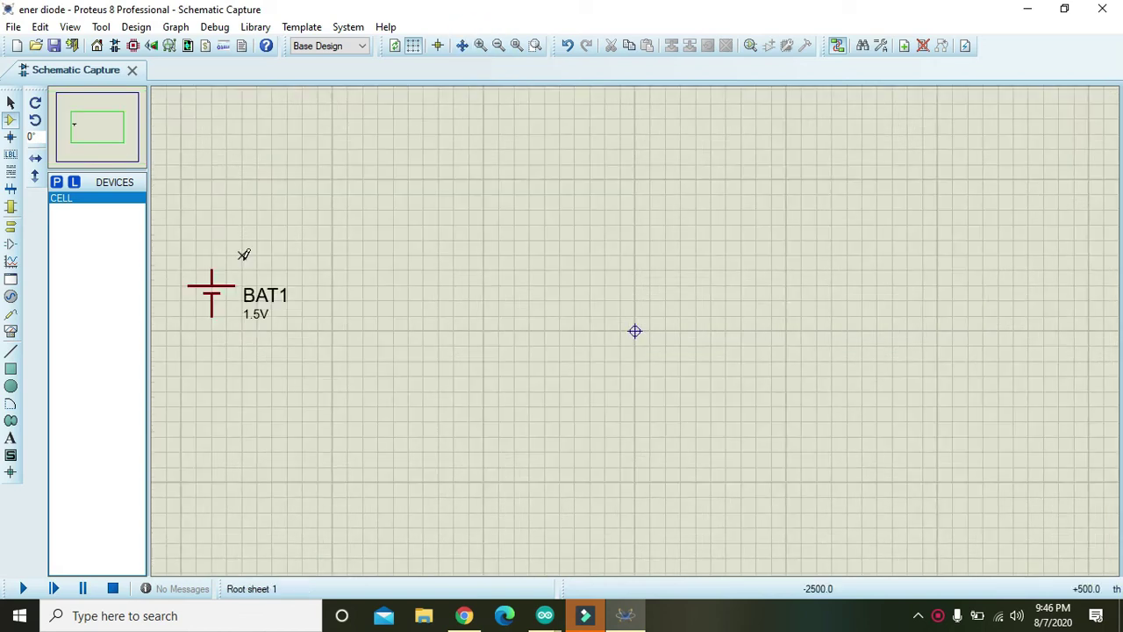
left_click(210, 285)
left_click_drag(210, 285, 407, 299)
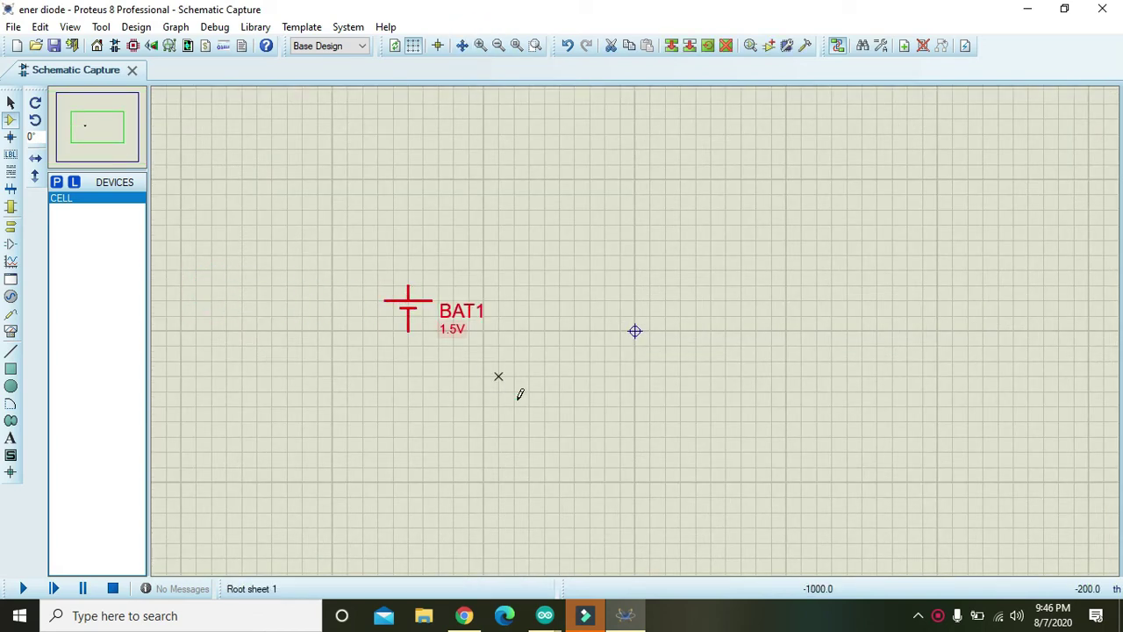
left_click(518, 400)
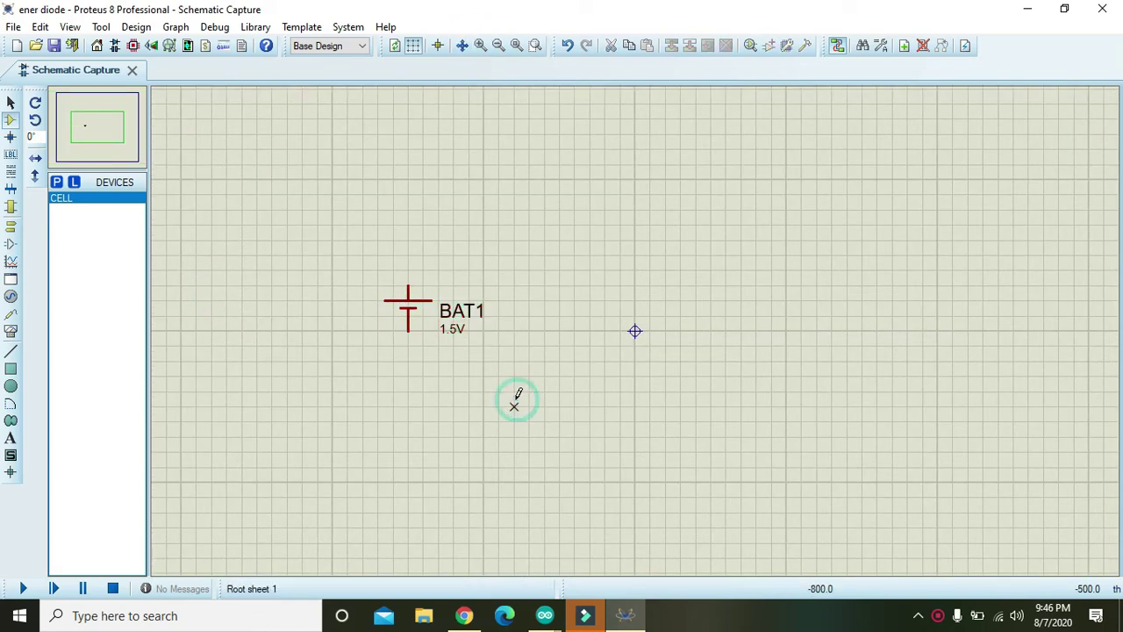
- Place two MINRES110R 0.6W metal-film resistors, R1 and R2, side by side above BAT1
left_click(56, 182)
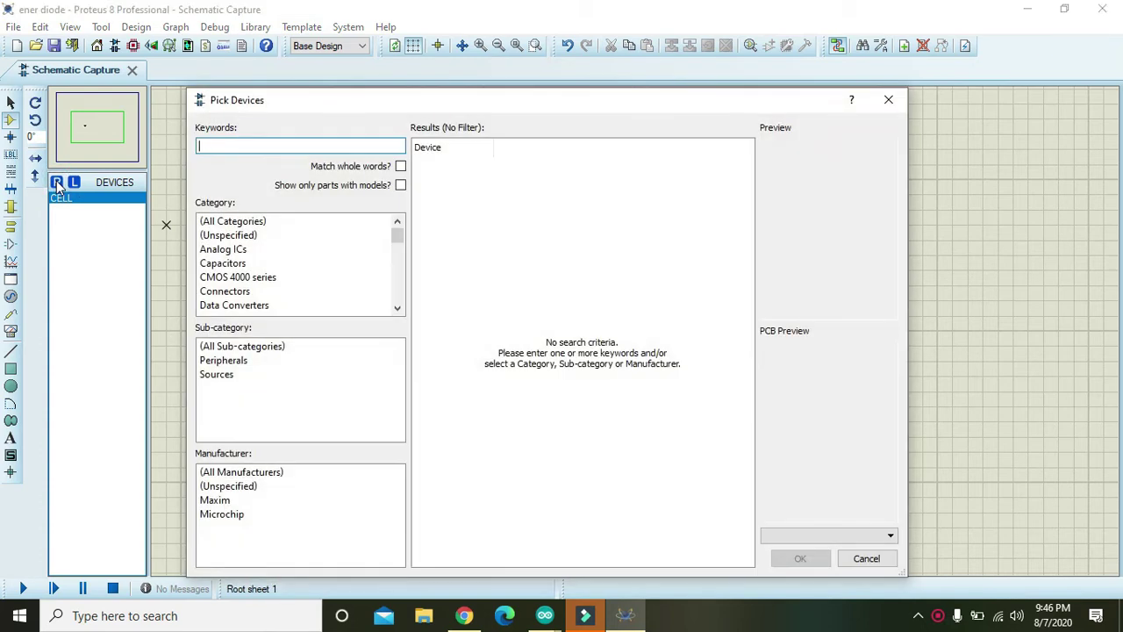
type("110")
type("R")
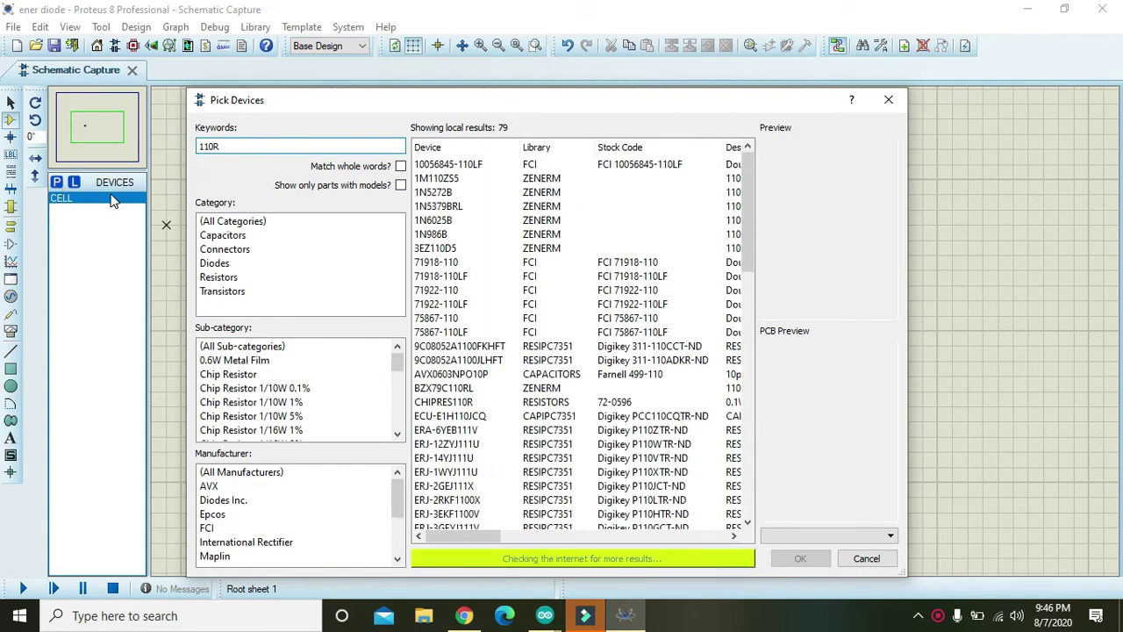
left_click(224, 360)
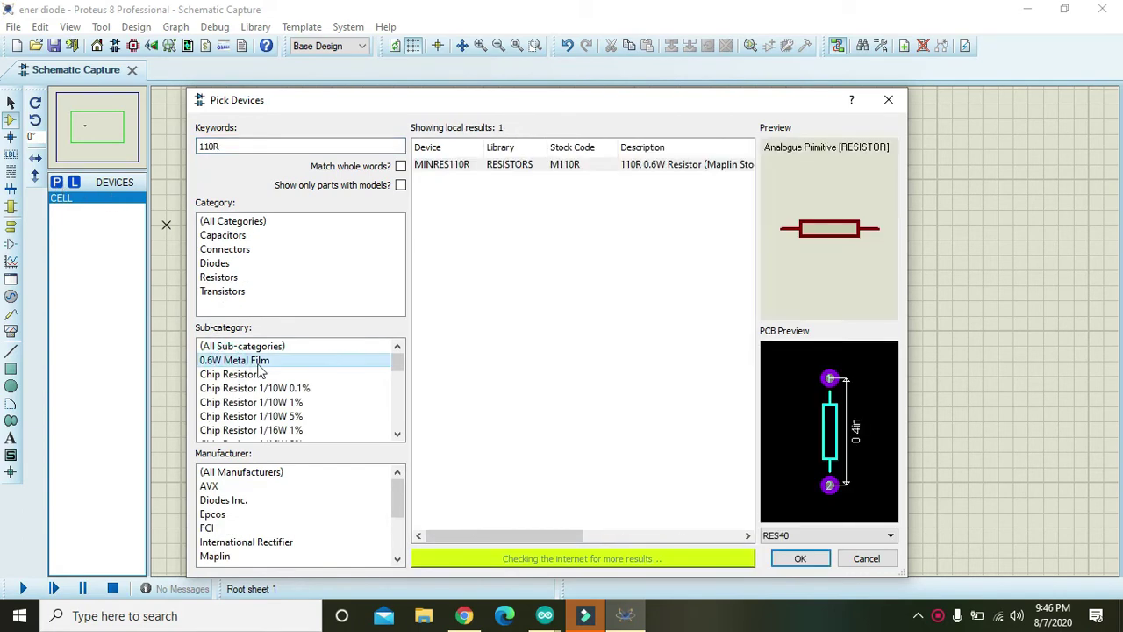
left_click(801, 558)
left_click(556, 208)
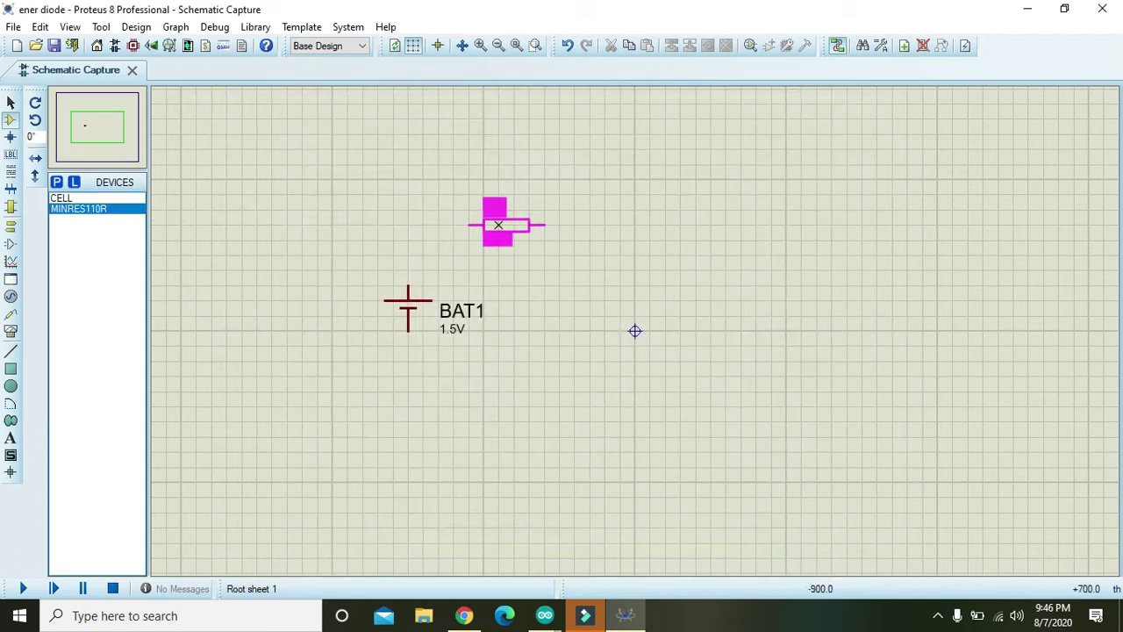
left_click(506, 225)
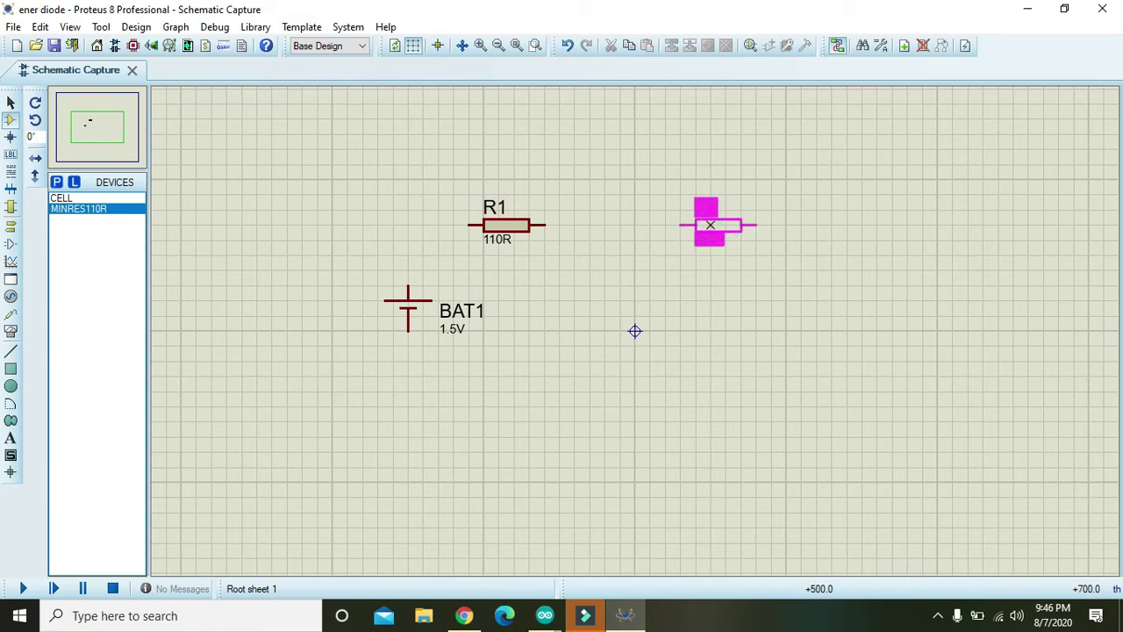
left_click(712, 223)
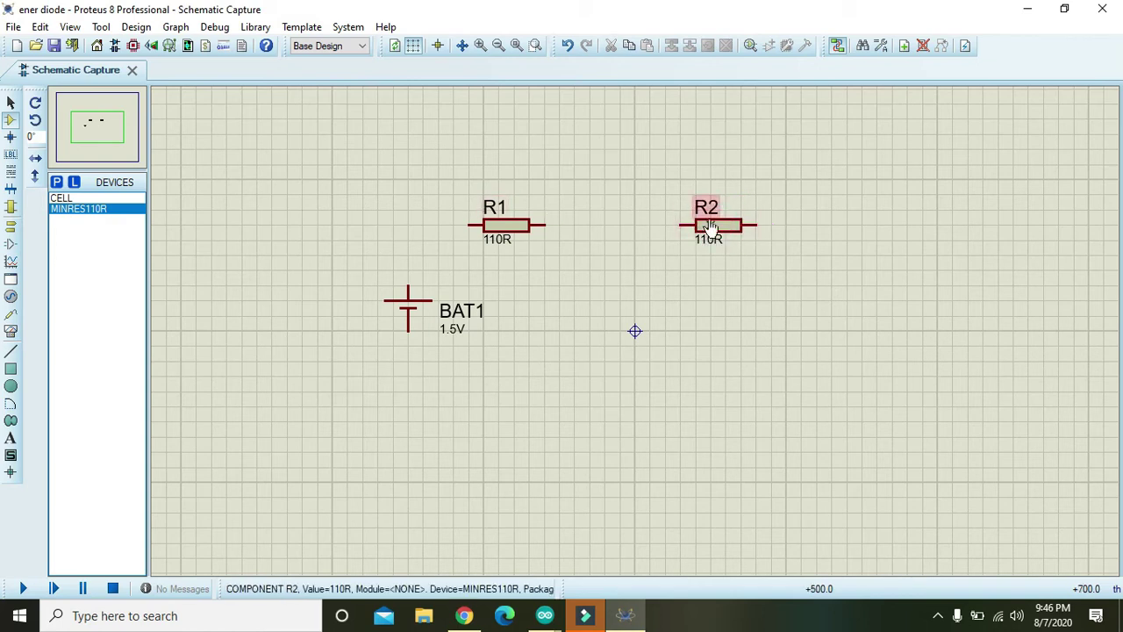
left_click(13, 26)
left_click(84, 139)
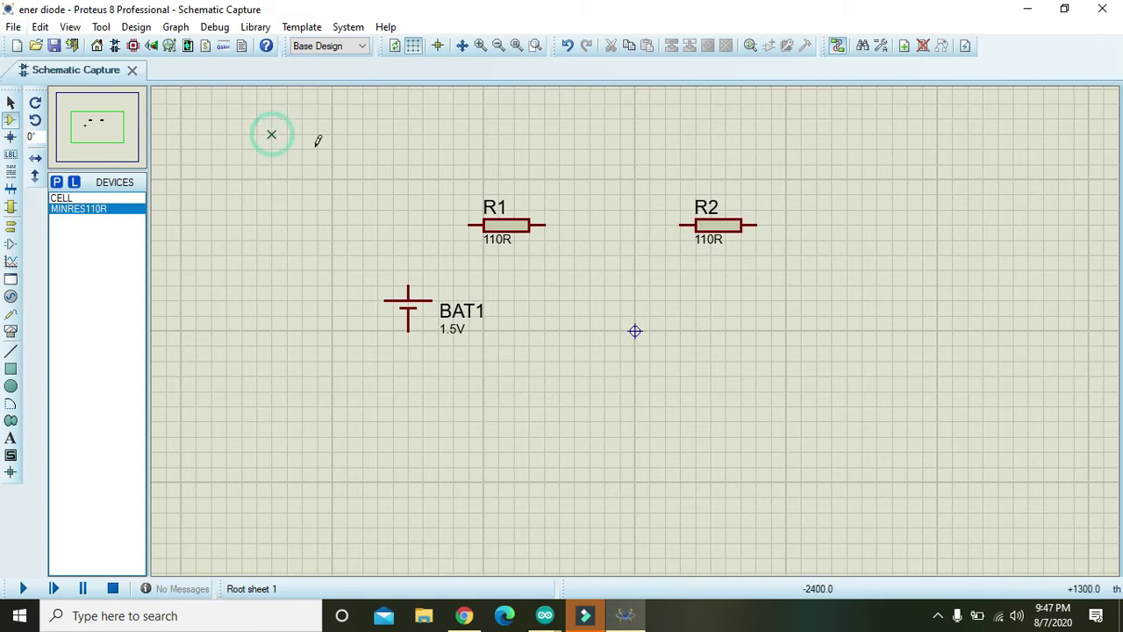
- Wire BAT1's top pin to R1, R1 to R2, and R2 back to BAT1's bottom pin
left_click(466, 225)
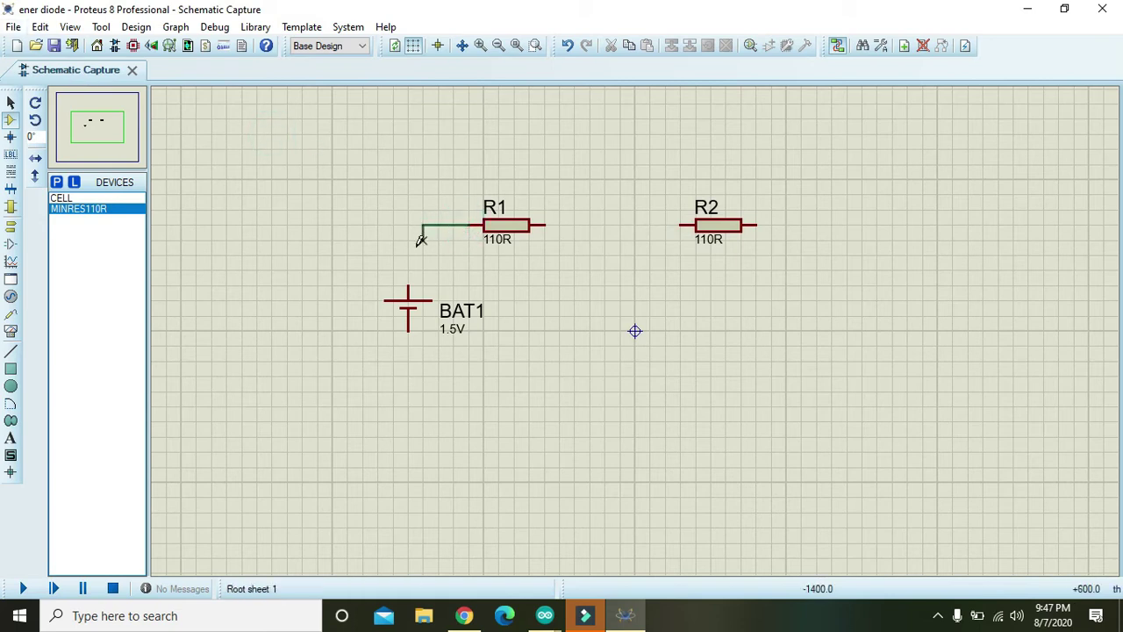
left_click(408, 284)
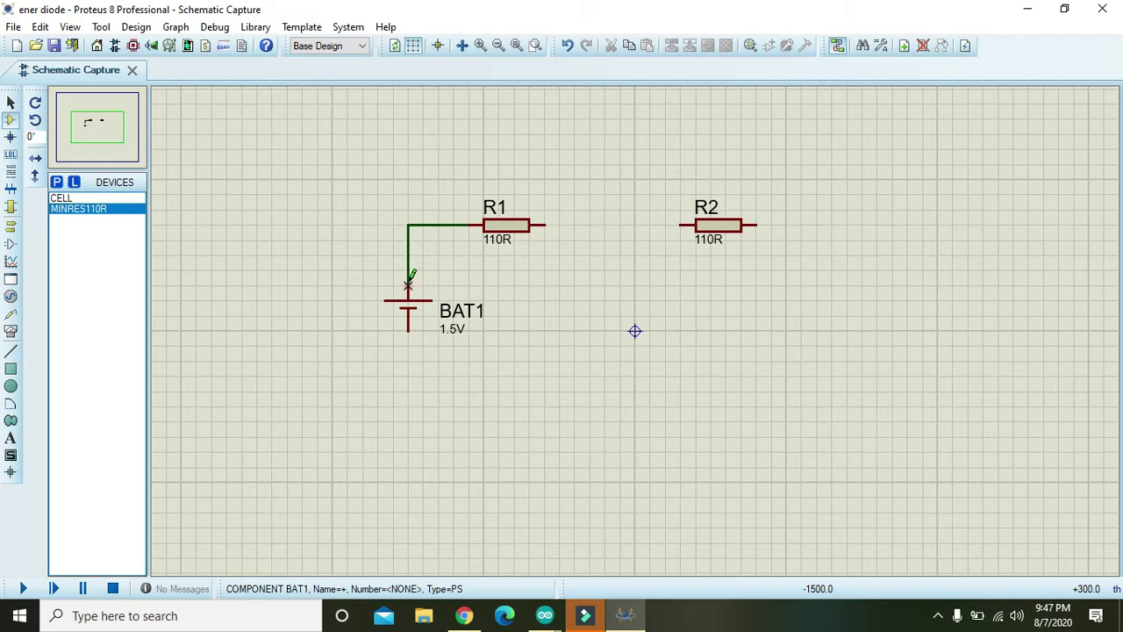
left_click(682, 225)
left_click(545, 225)
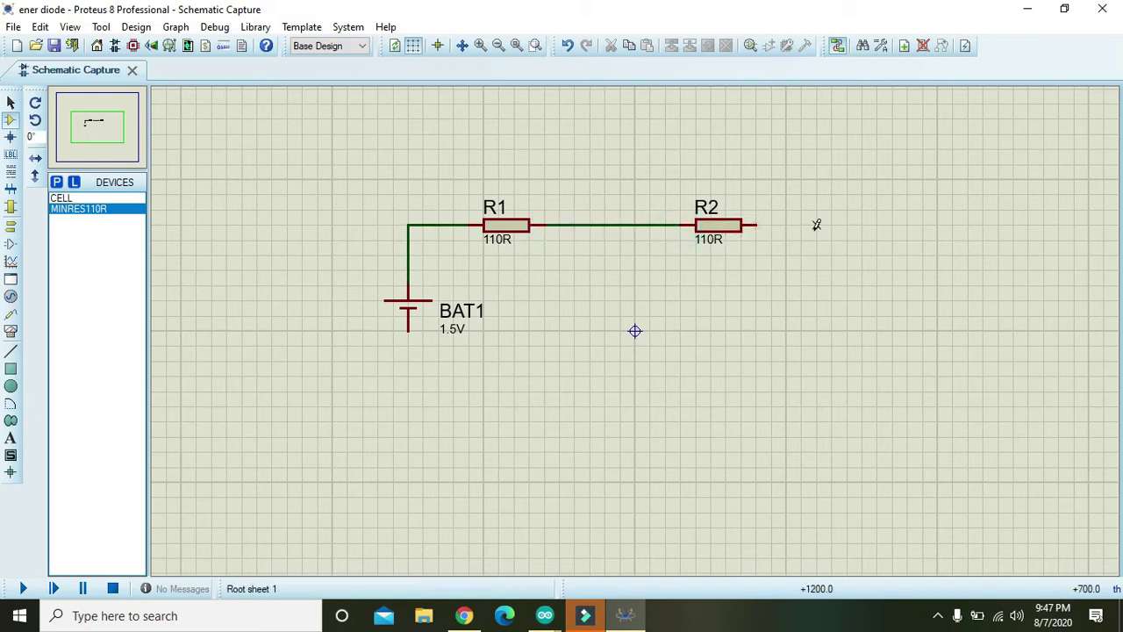
left_click(754, 225)
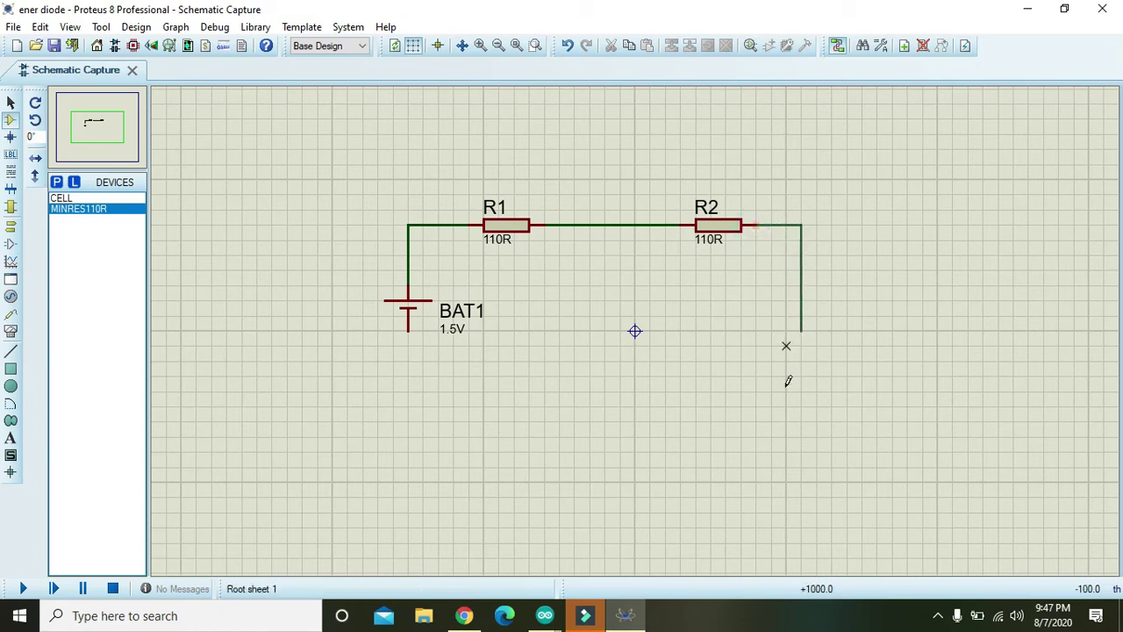
left_click(786, 392)
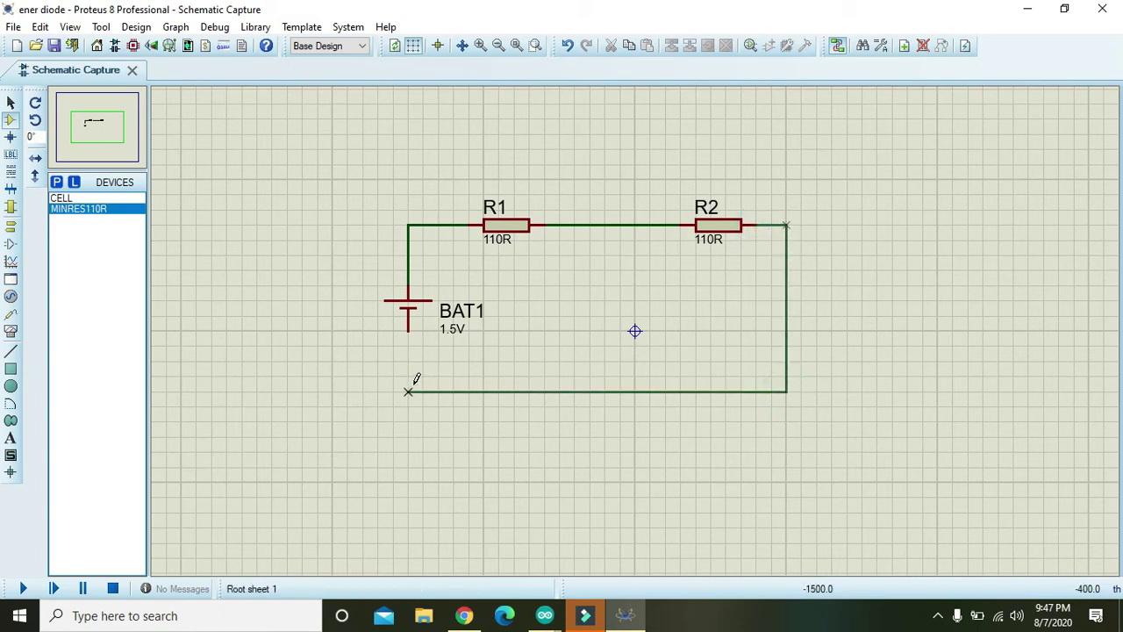
left_click(408, 331)
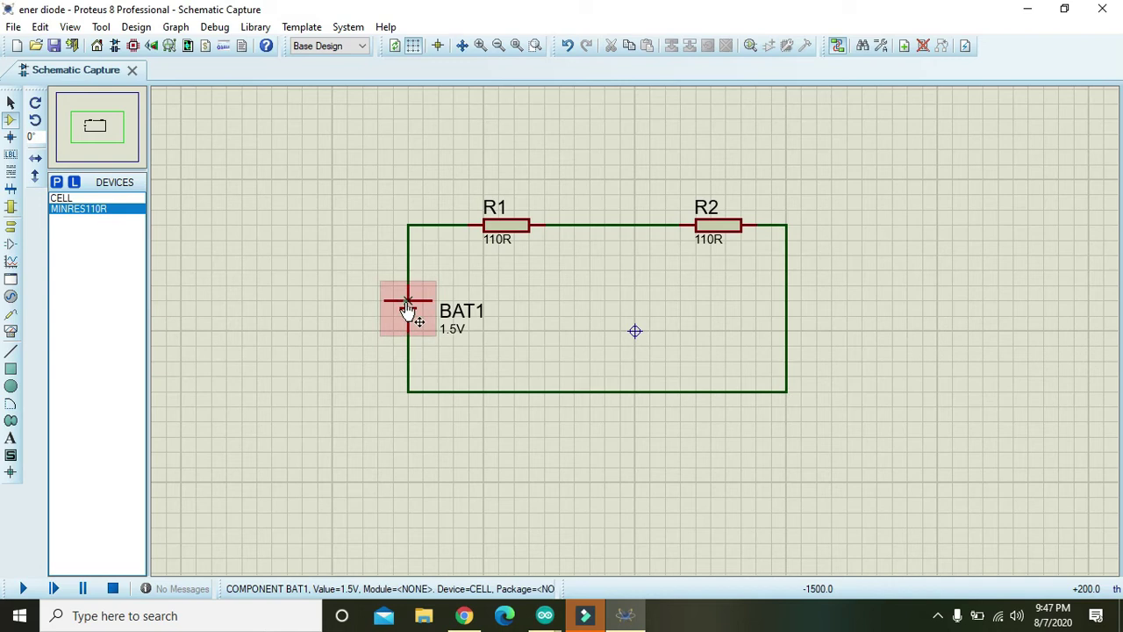
- Change BAT1's voltage to 12V and cancel the stray resistor placement
double_click(407, 309)
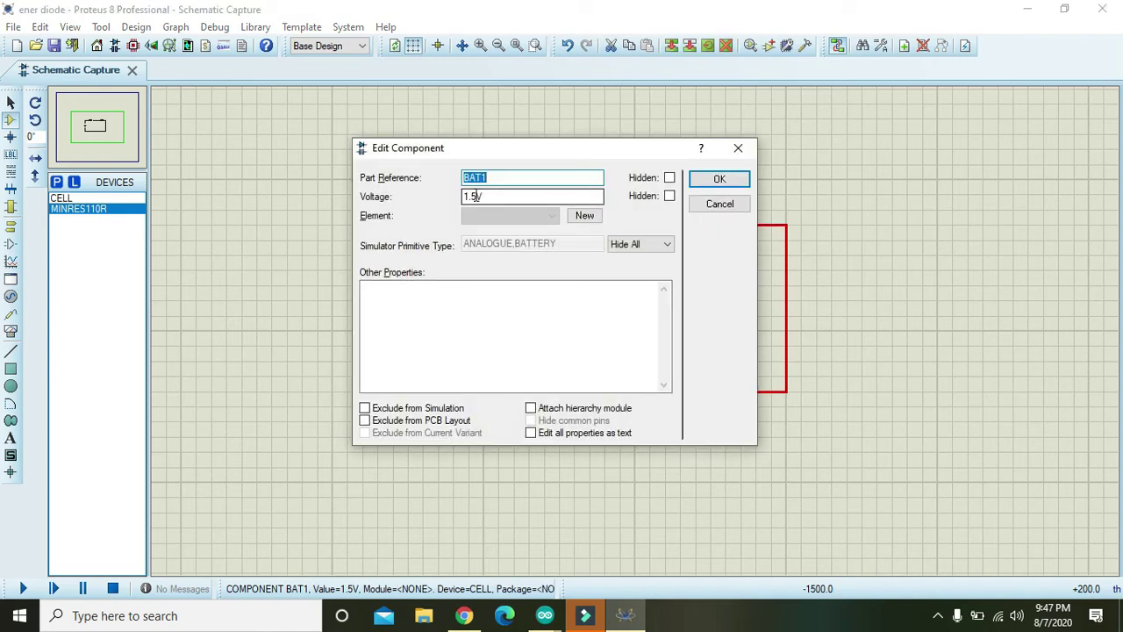
left_click_drag(481, 197, 463, 196)
type("1")
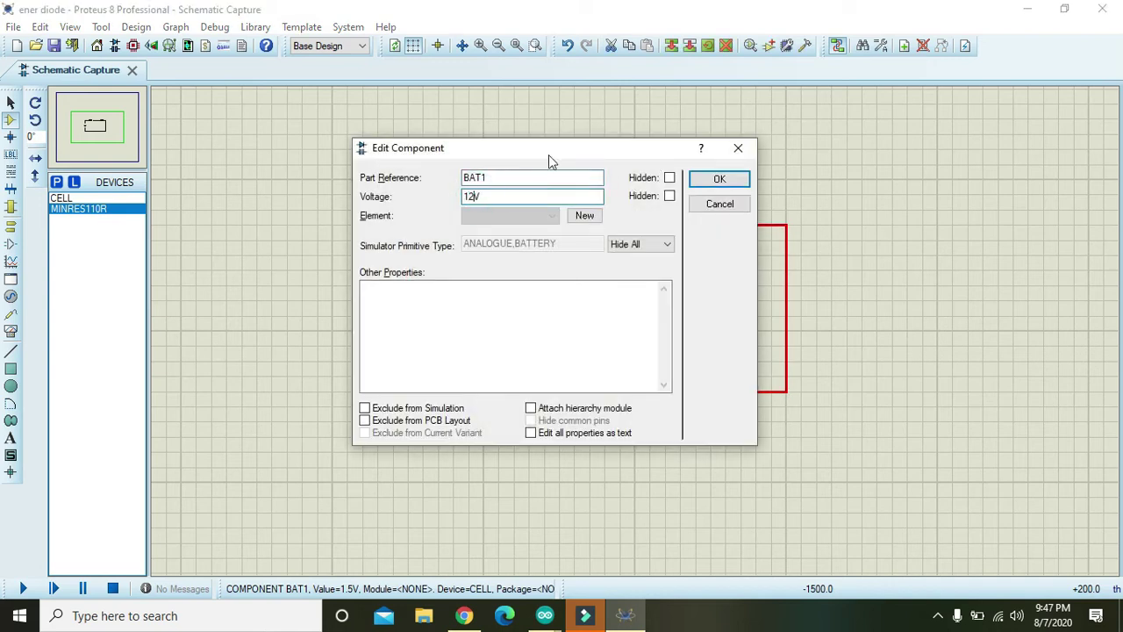
left_click(725, 179)
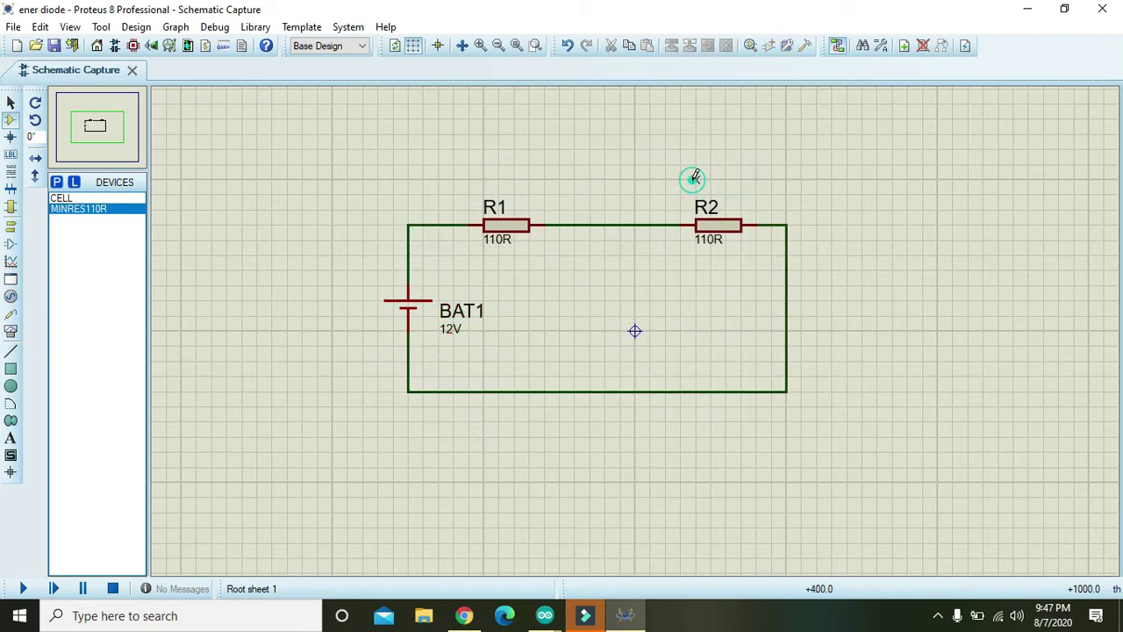
left_click(694, 179)
key("Escape")
- Place a 1N4370A zener diode D1 mid-circuit, rotated anti-clockwise to stand upright
left_click(57, 183)
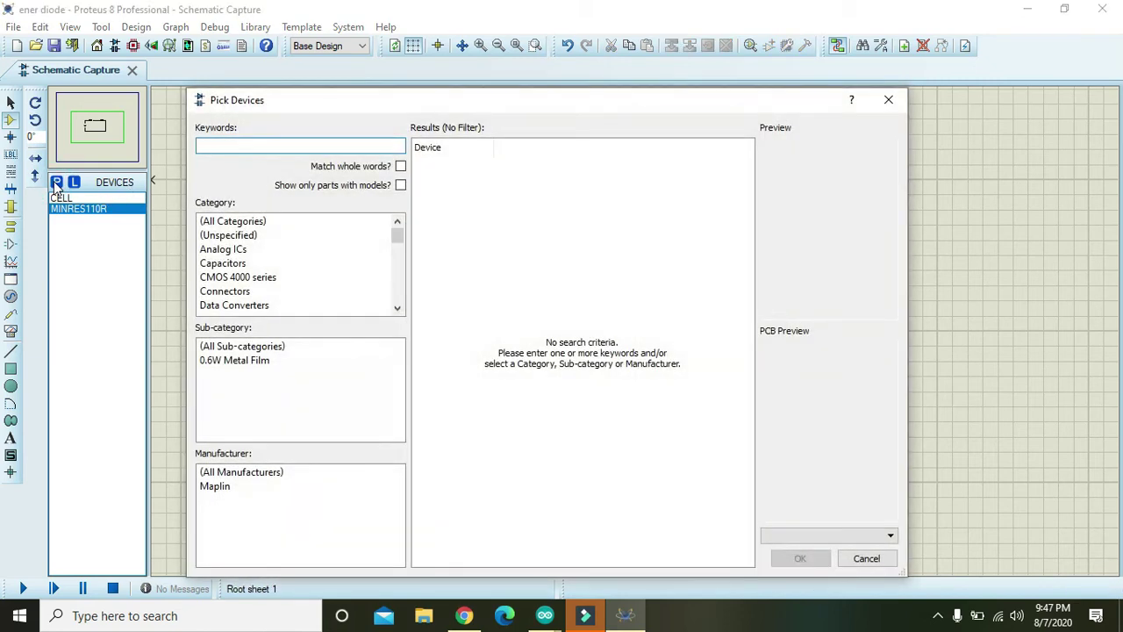
type("zener diode")
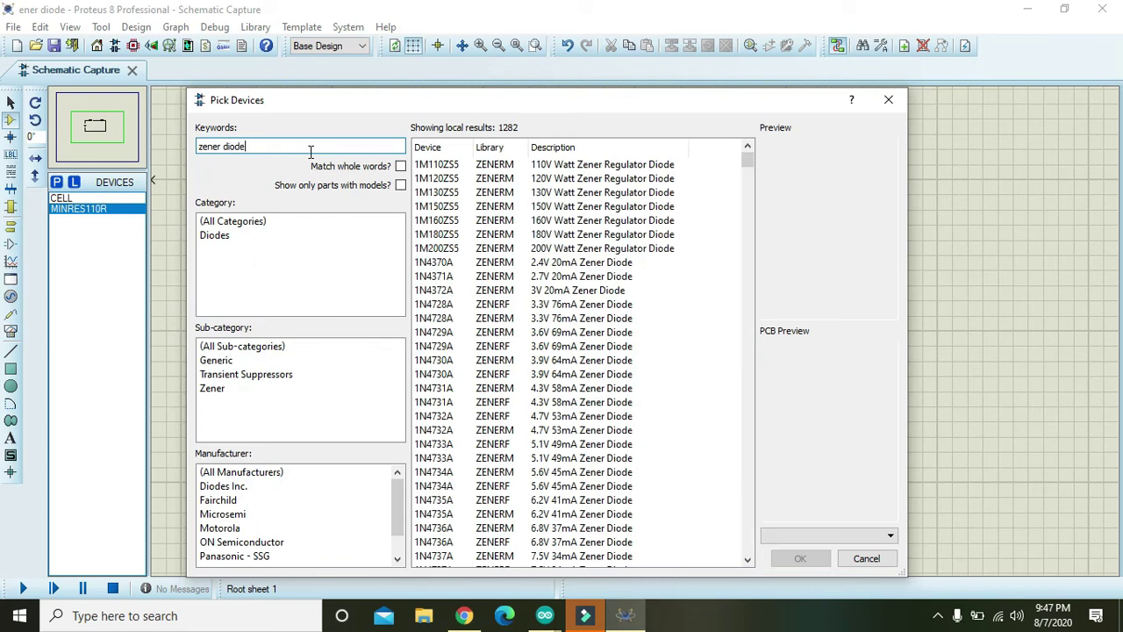
left_click(506, 249)
left_click(509, 263)
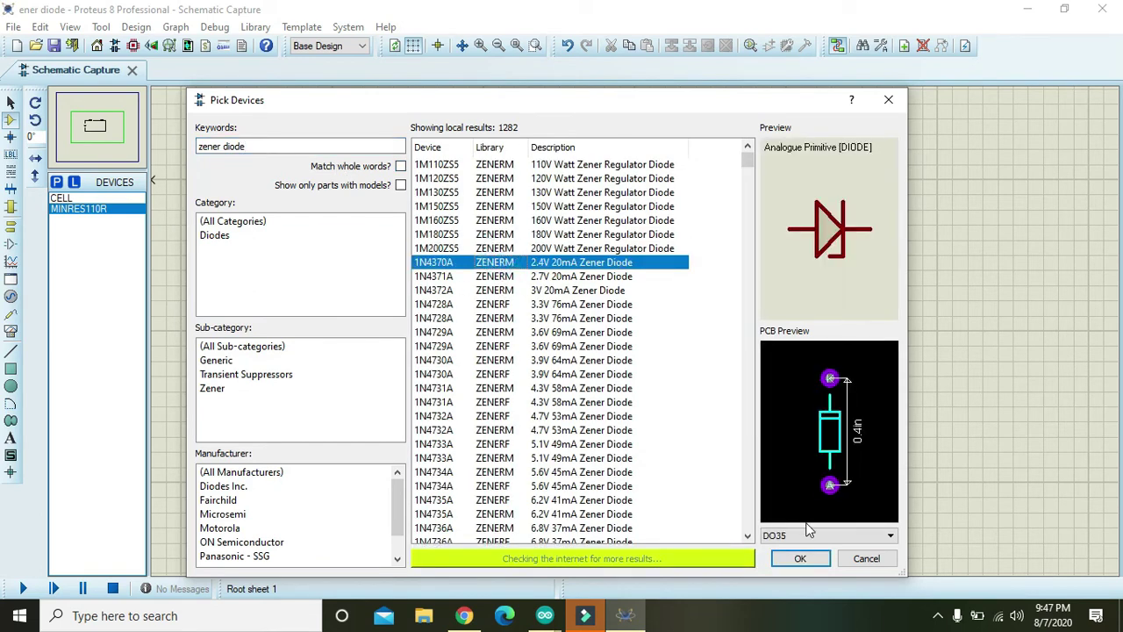
left_click(801, 558)
left_click(561, 274)
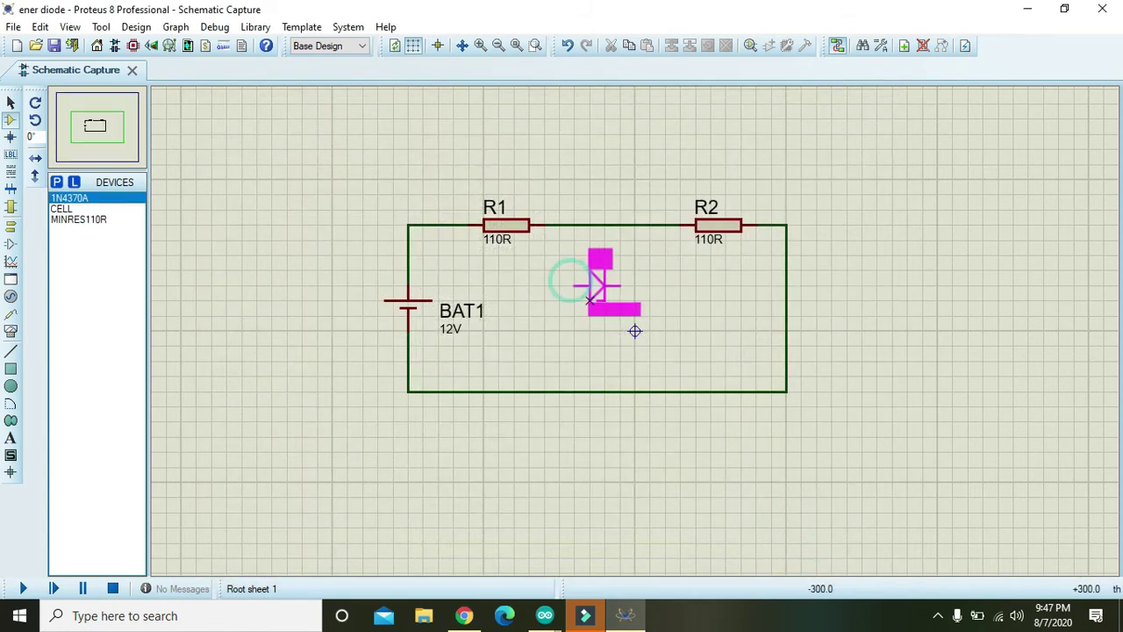
left_click(599, 302)
right_click(600, 306)
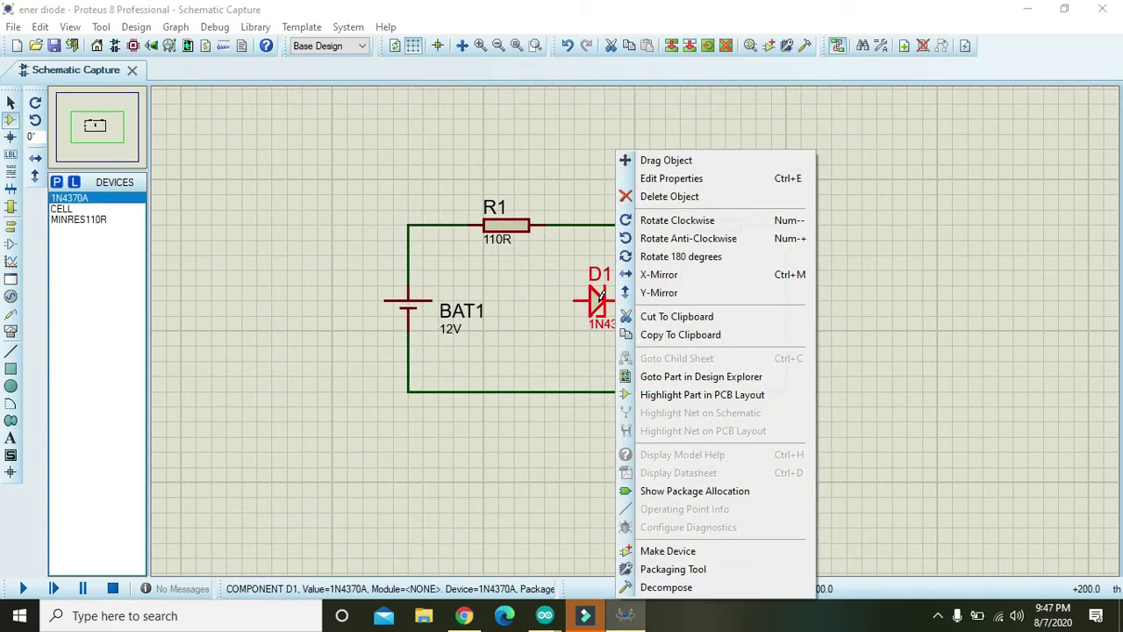
left_click(664, 238)
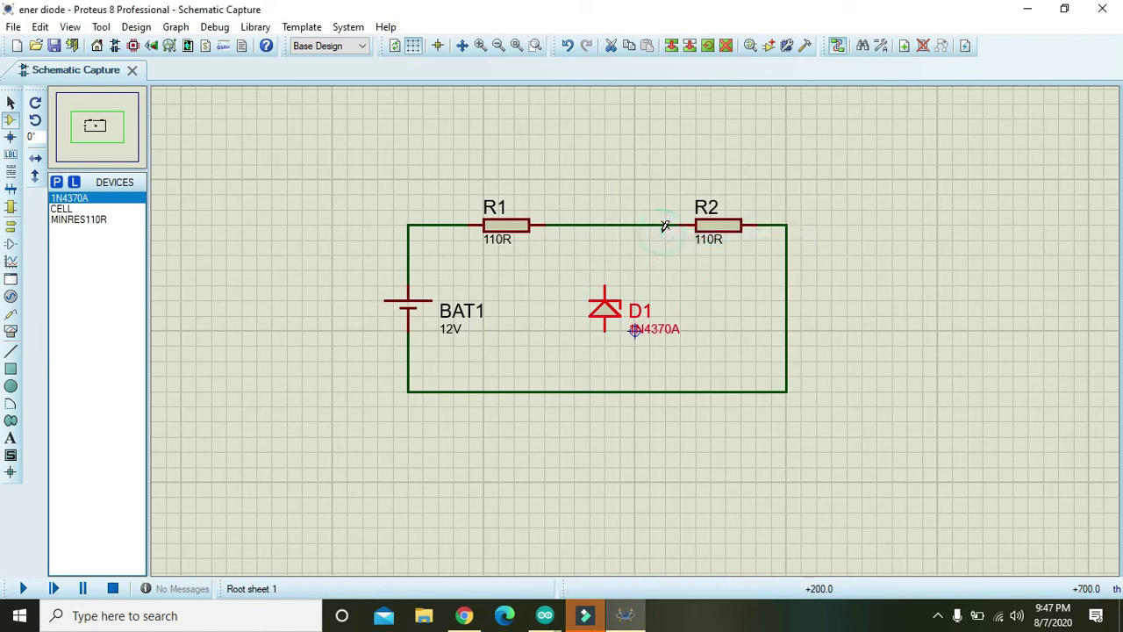
- Wire D1's top pin to the top wire and its bottom pin to the bottom wire
left_click(606, 283)
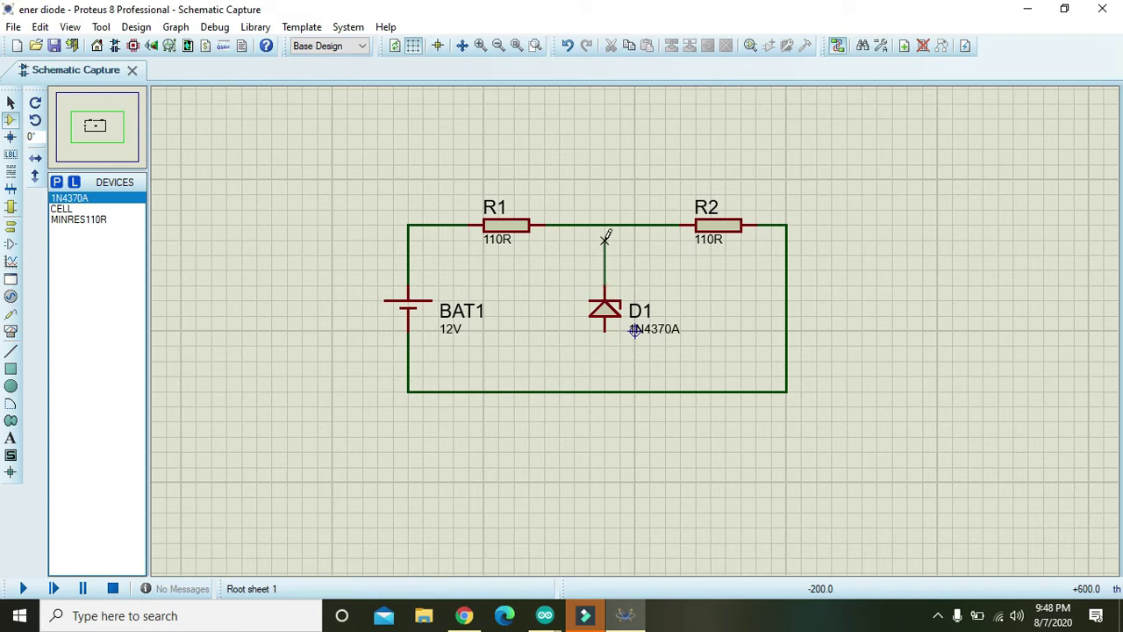
left_click(604, 225)
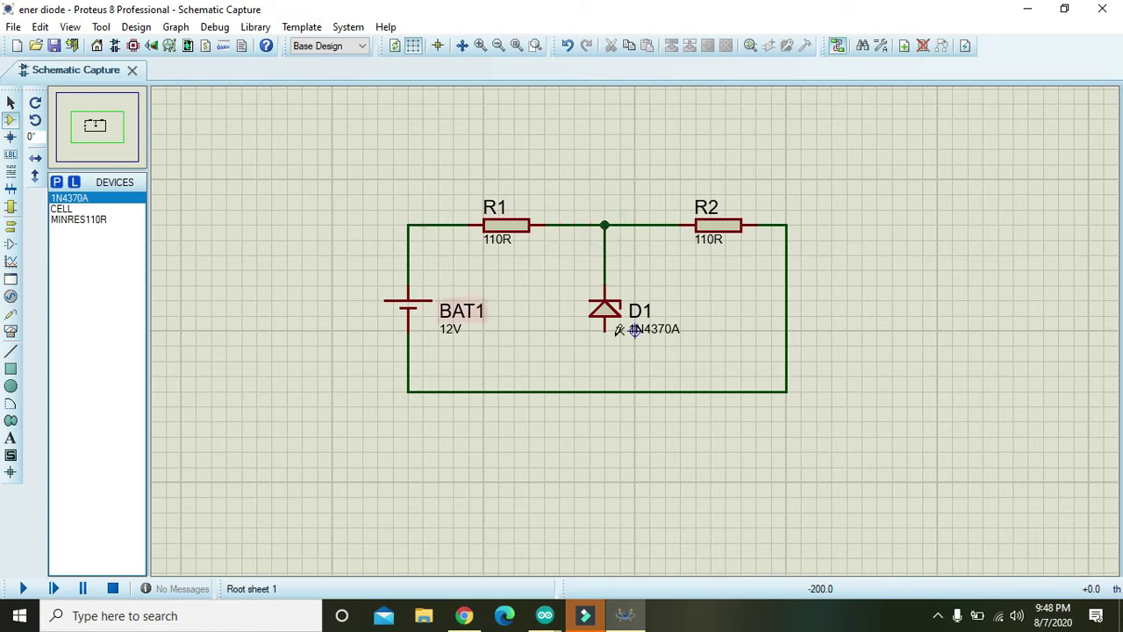
left_click(605, 332)
left_click(605, 392)
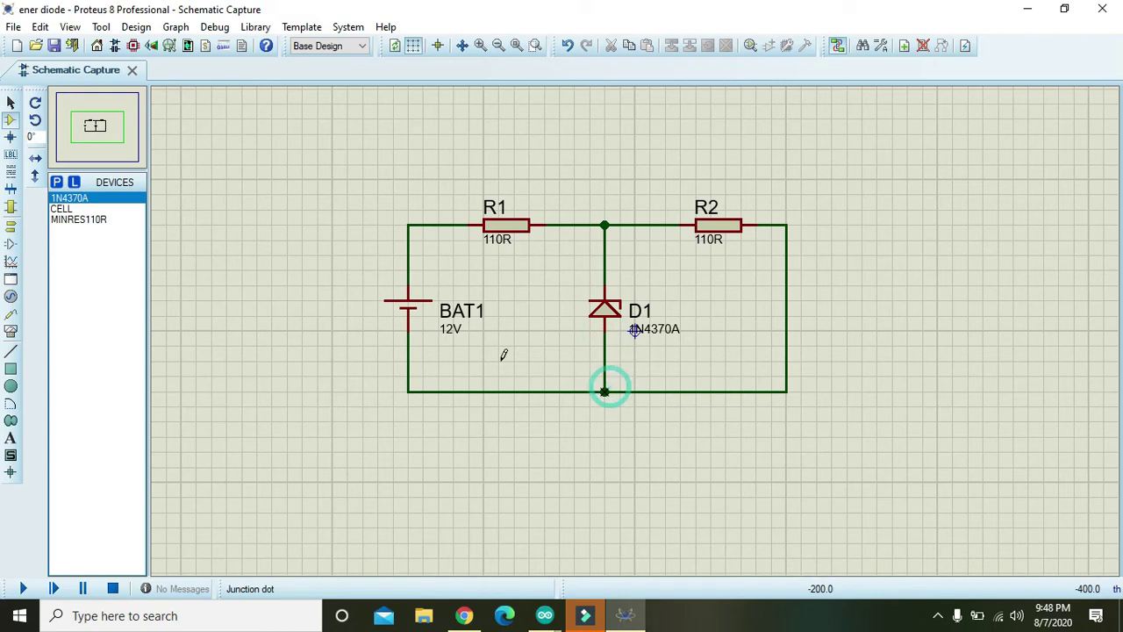
- Add a GROUND terminal just below the bottom junction
left_click(11, 226)
left_click(57, 252)
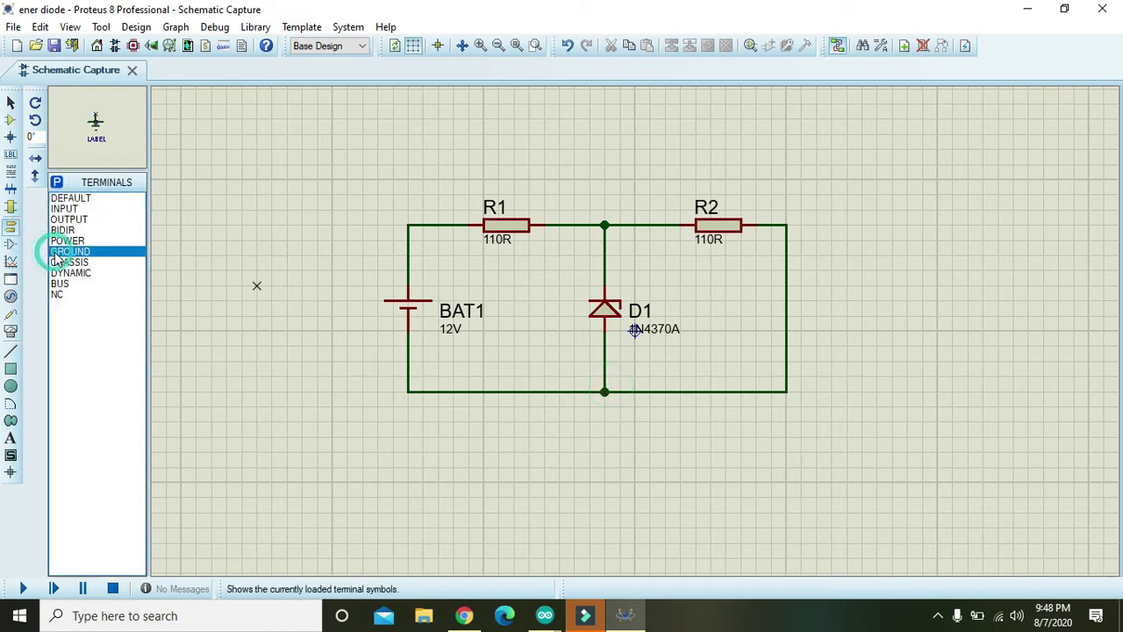
left_click(625, 421)
left_click(604, 427)
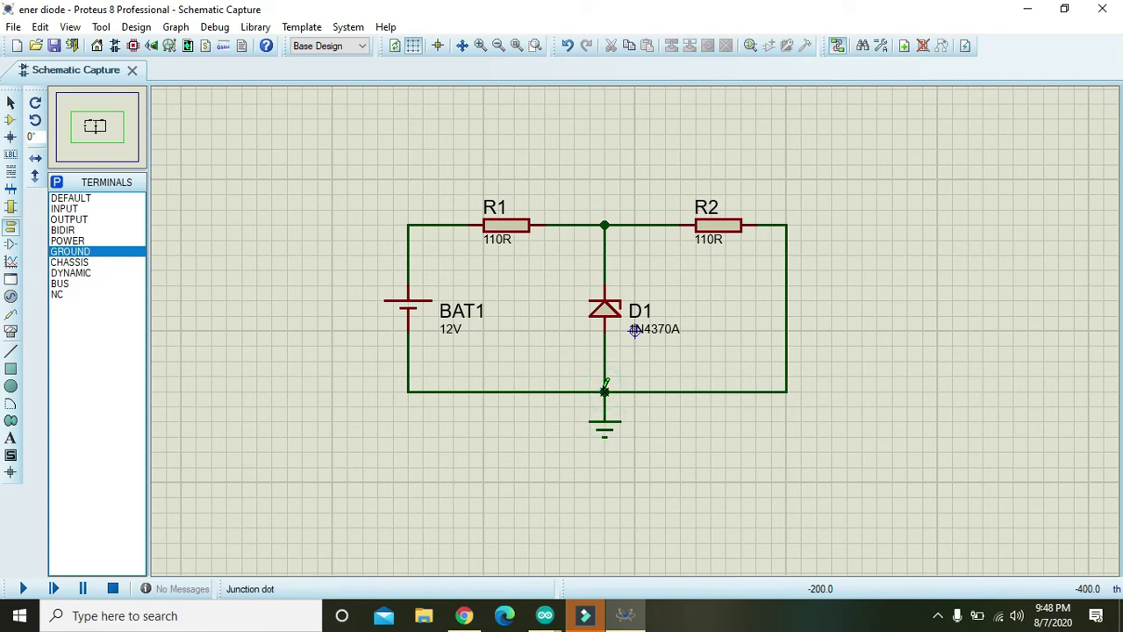
left_click_drag(604, 422, 608, 439)
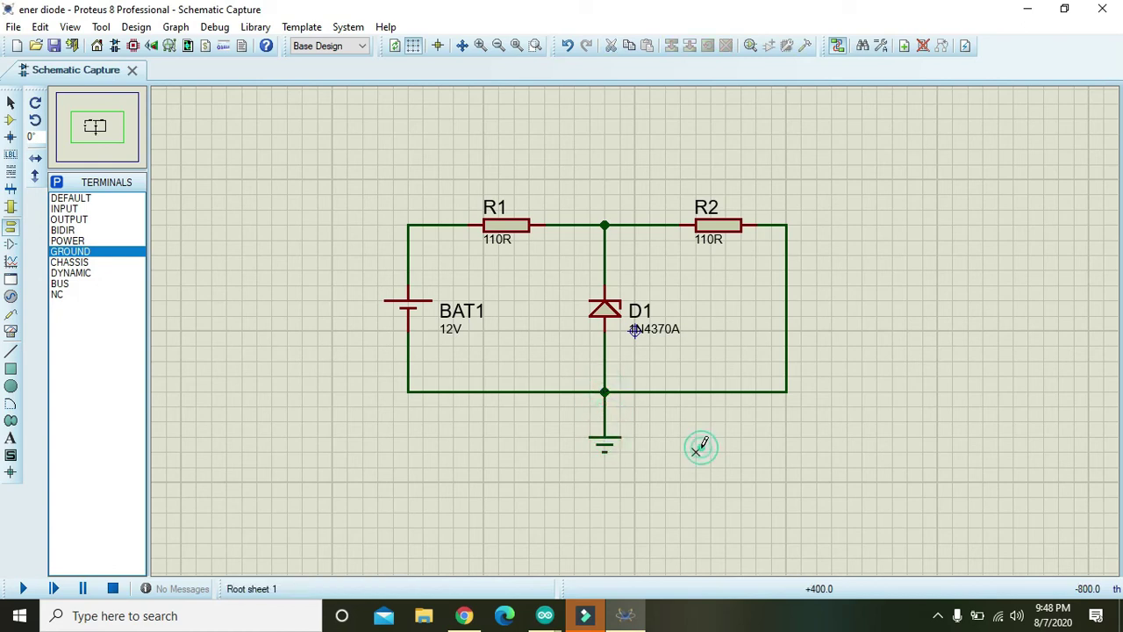
- Place a DC voltmeter above R1 and wire its + and − terminals across R1
left_click(10, 330)
left_click(79, 284)
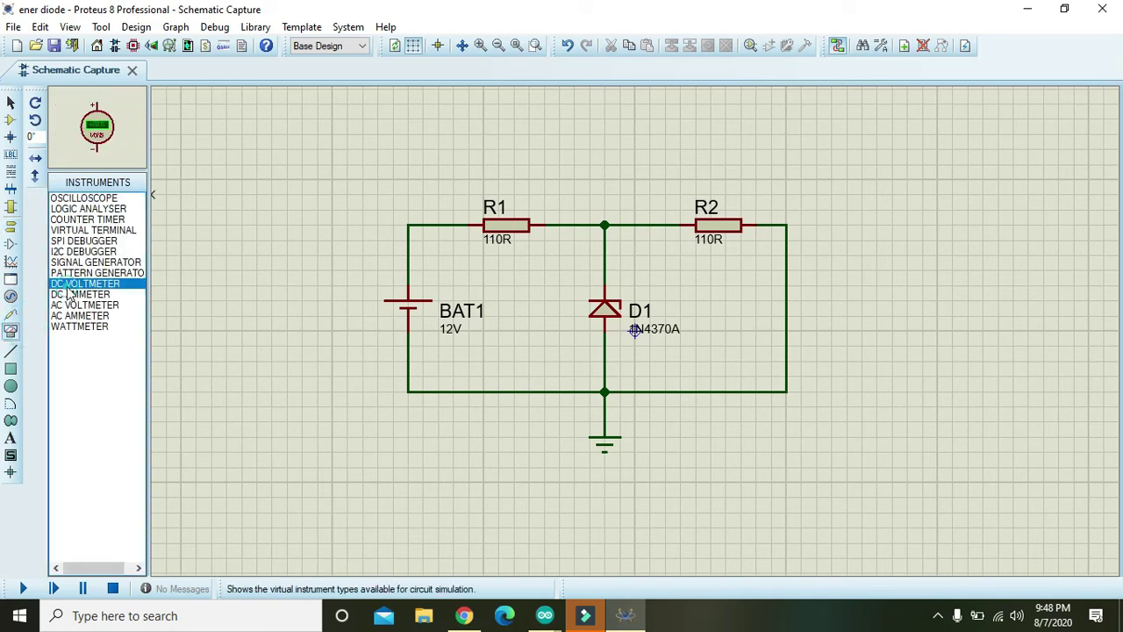
left_click(497, 132)
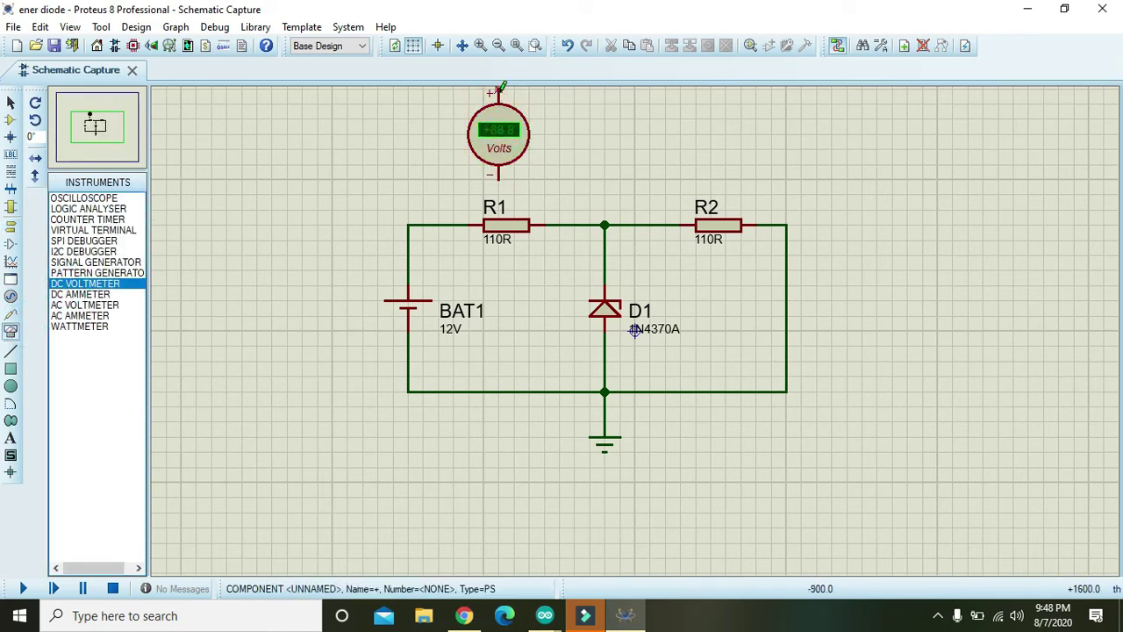
left_click(498, 89)
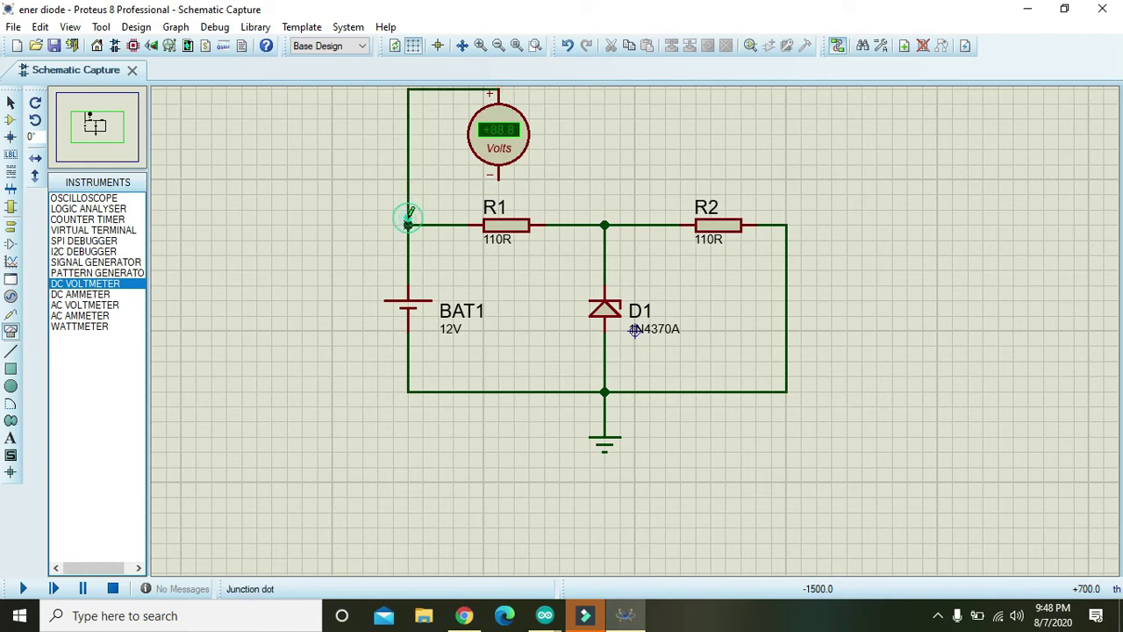
left_click(408, 224)
left_click(499, 179)
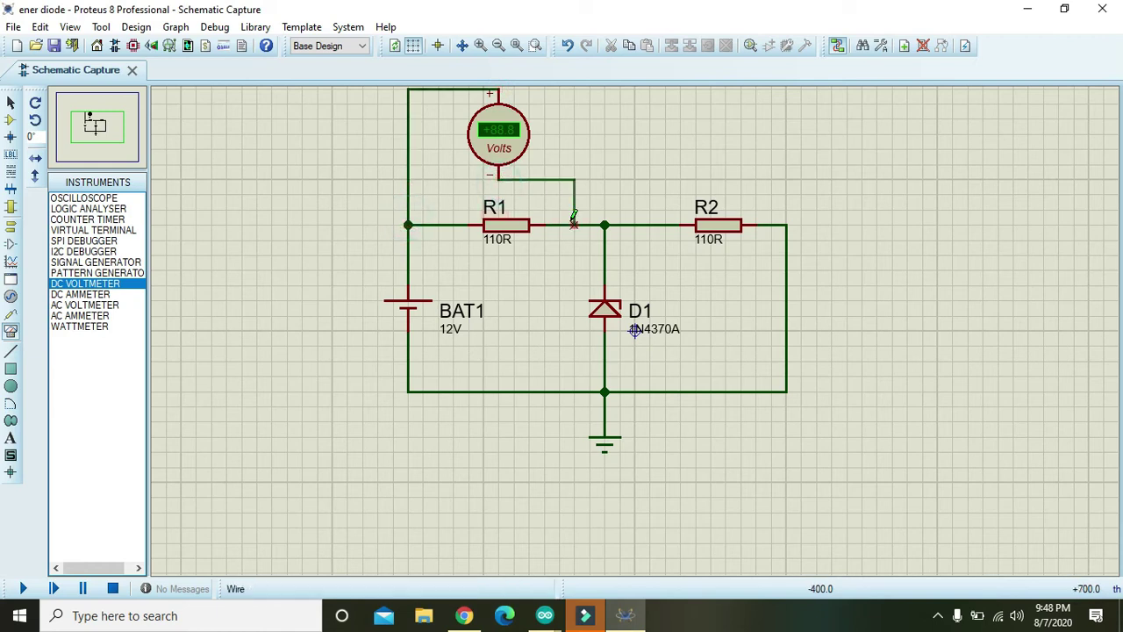
left_click(574, 224)
- Place a second DC voltmeter above R2 and wire it across R2
left_click(741, 127)
left_click(711, 132)
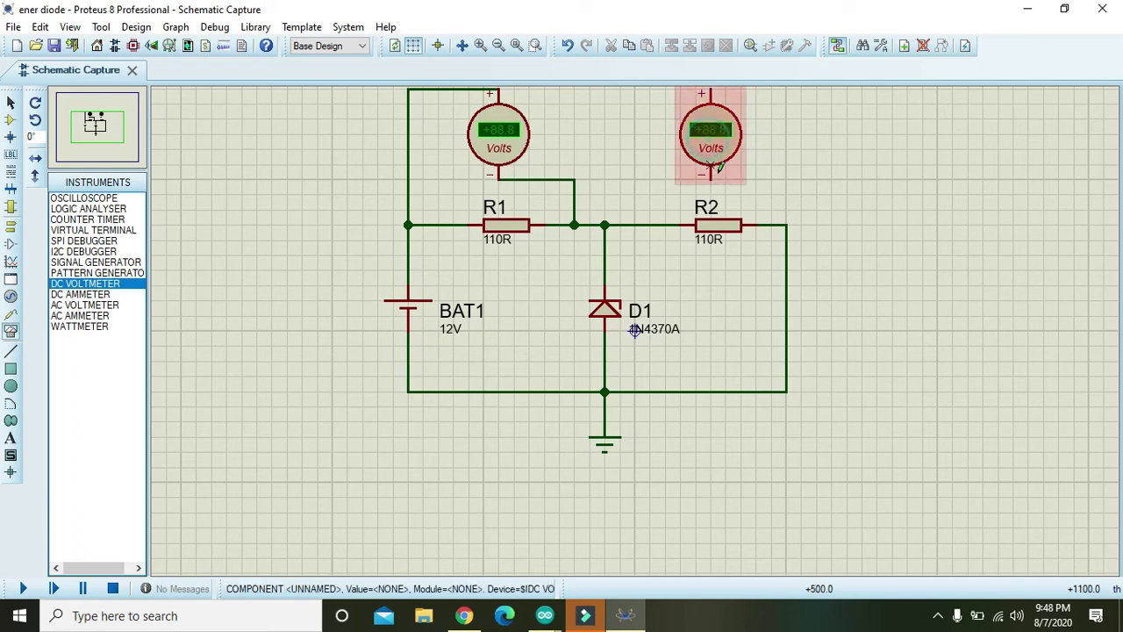
left_click(710, 179)
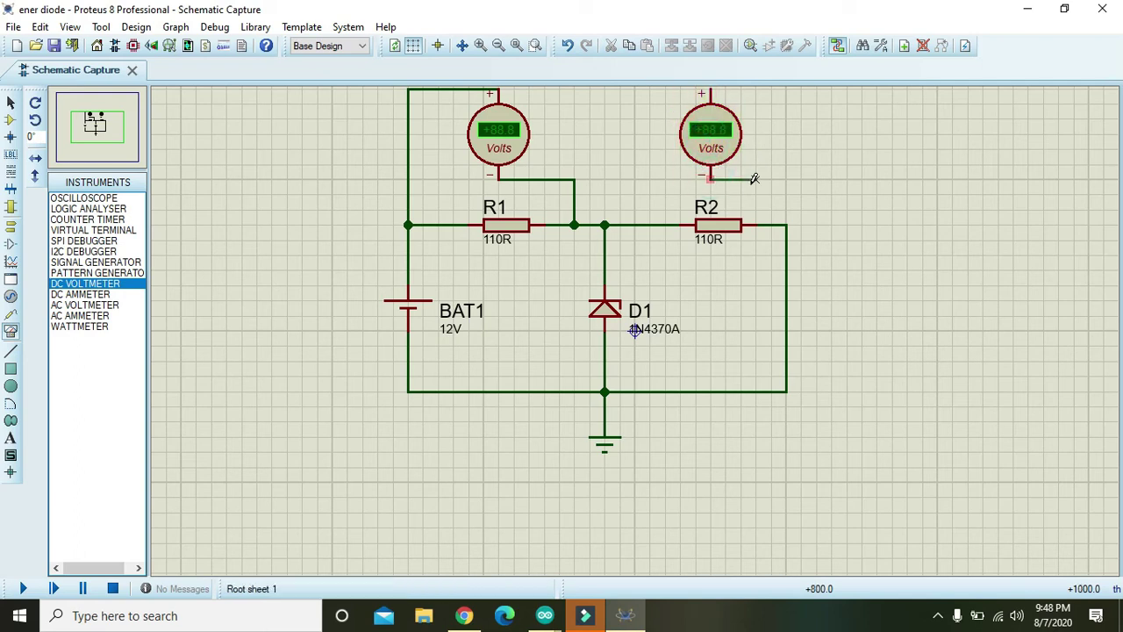
left_click(771, 225)
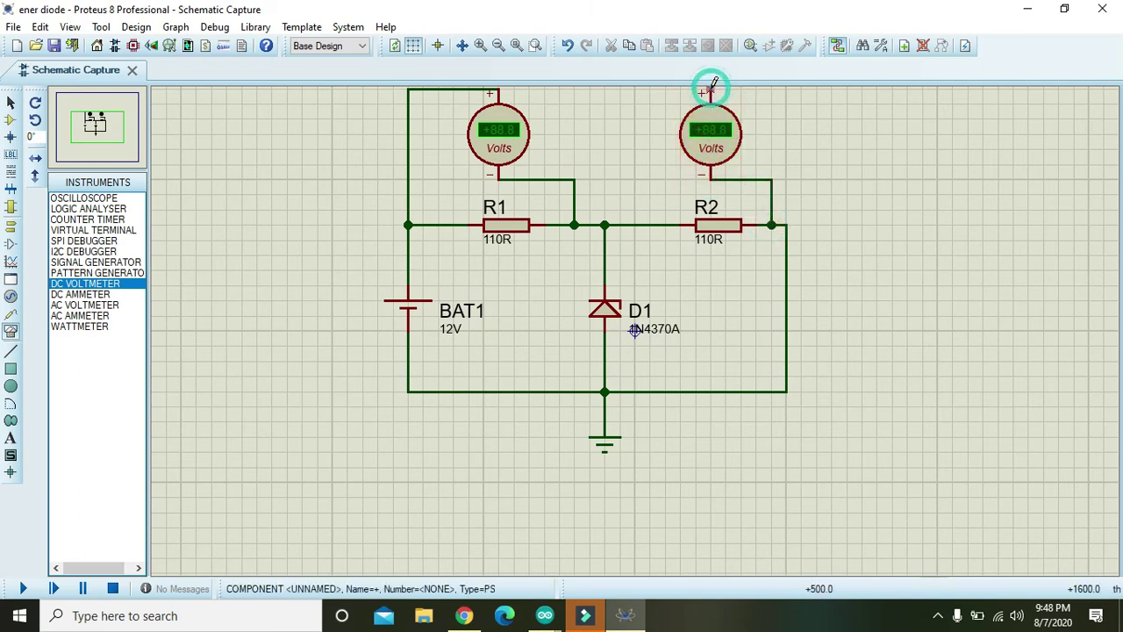
left_click(711, 88)
left_click(634, 225)
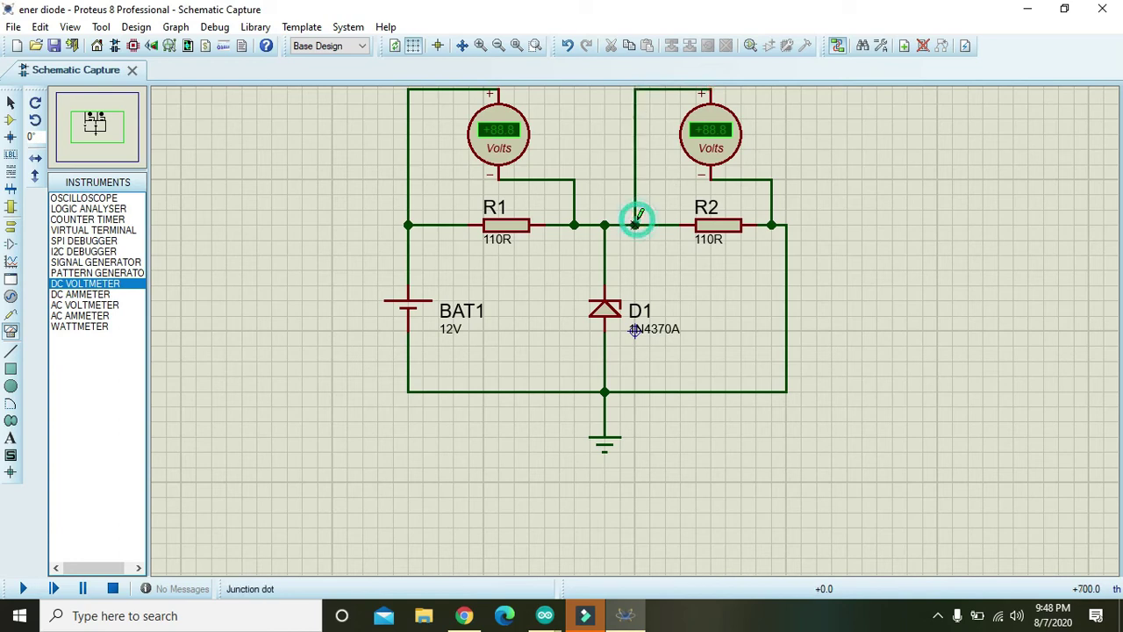
left_click(901, 138)
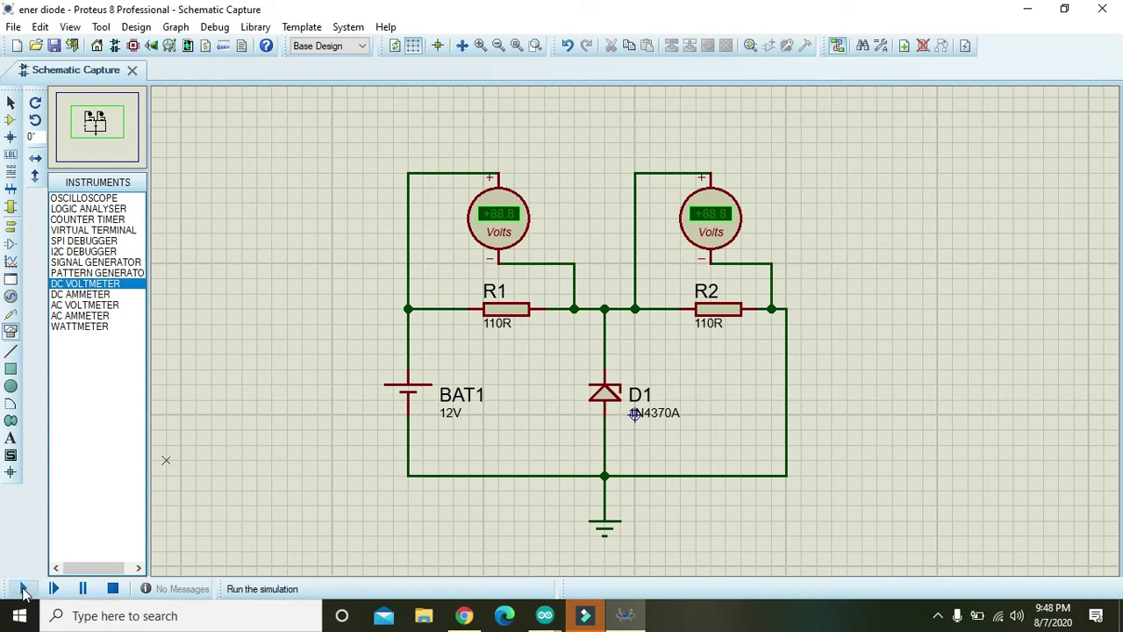
- Delete the wire above D1, simulate to read 6.00 V on both meters, then stop
left_click(24, 589)
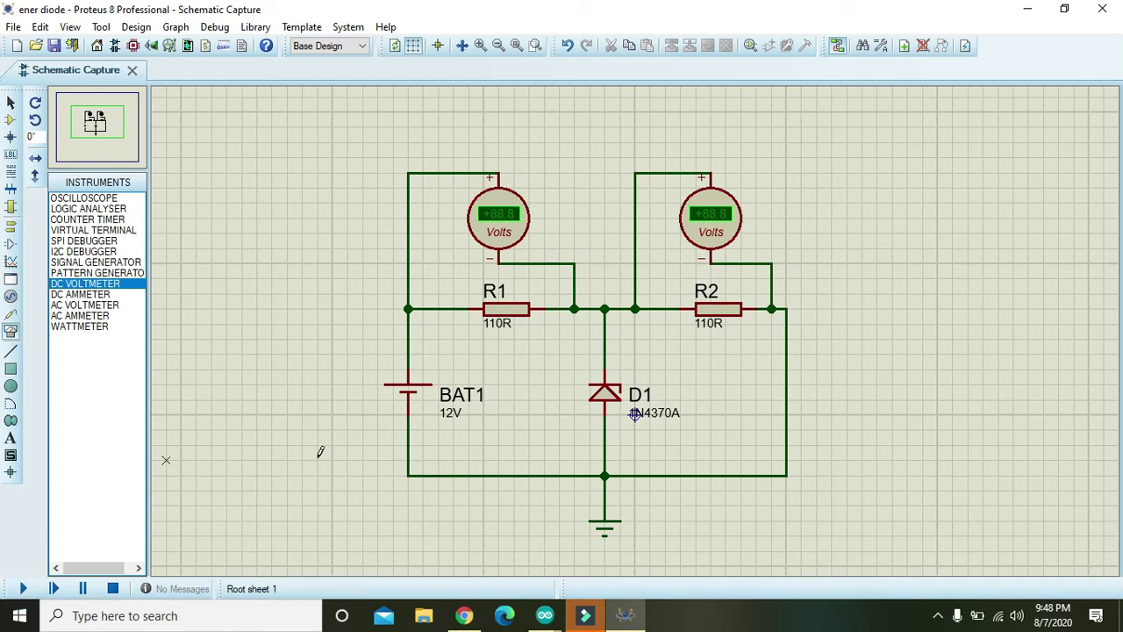
right_click(604, 353)
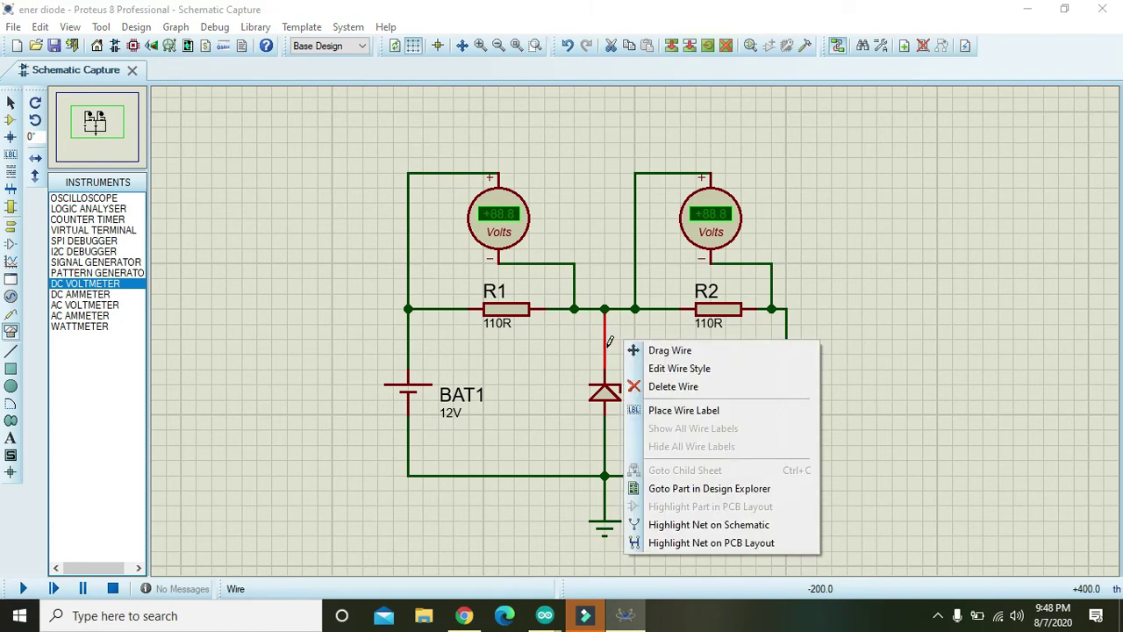
left_click(672, 386)
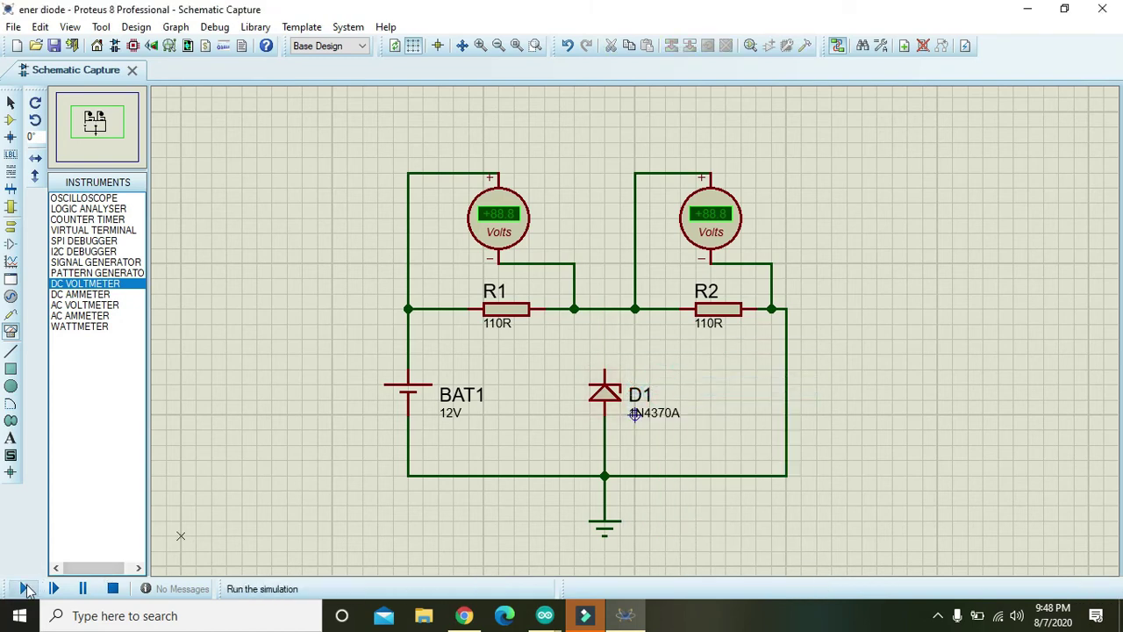
left_click(26, 583)
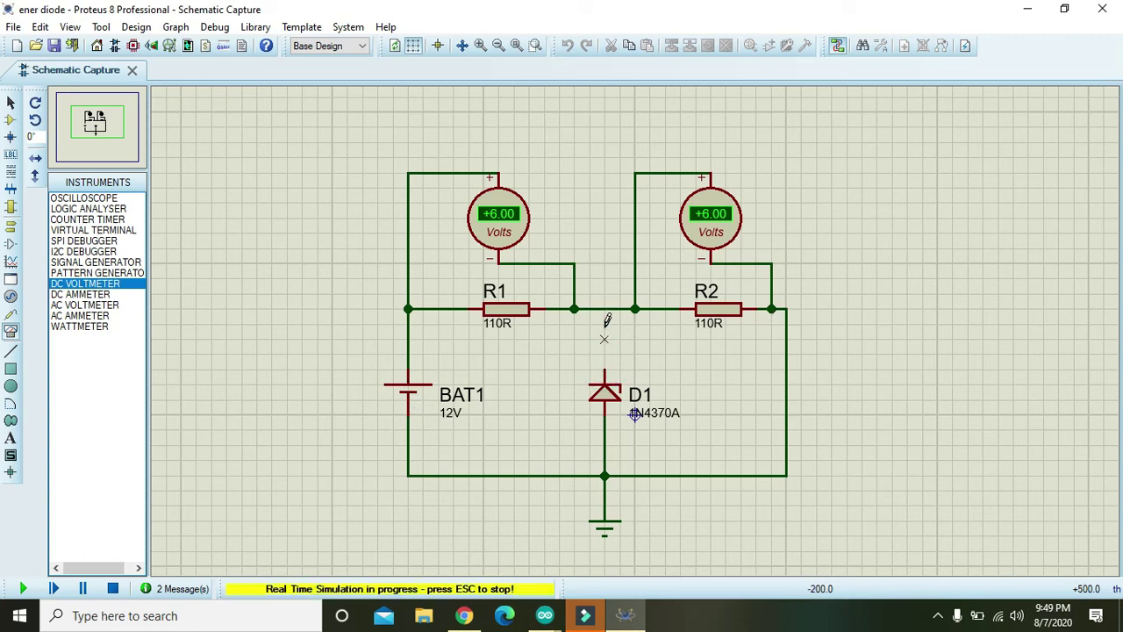
left_click(112, 589)
- Rewire D1's top pin to the R1–R2 wire and simulate, reading 9.49 V and 2.51 V
left_click(605, 372)
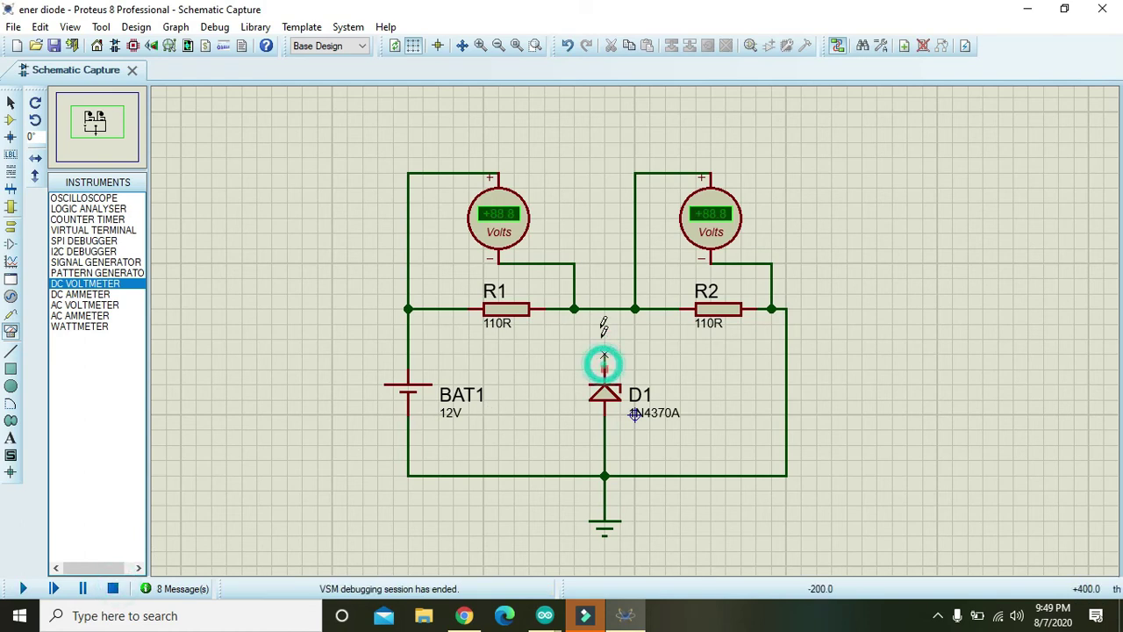
left_click(605, 309)
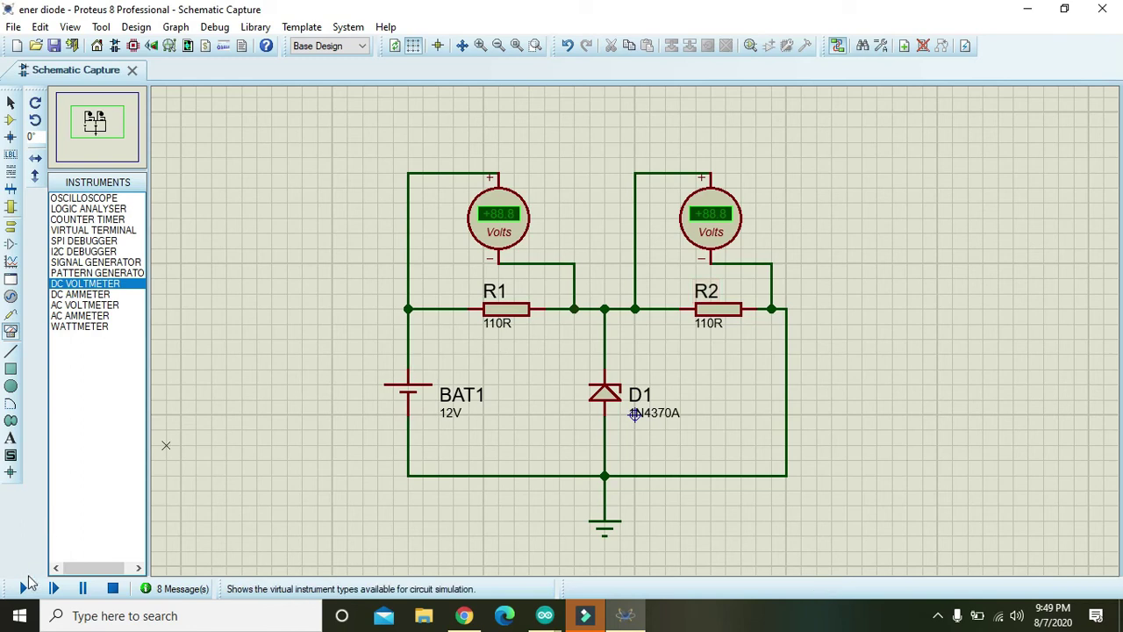
left_click(25, 587)
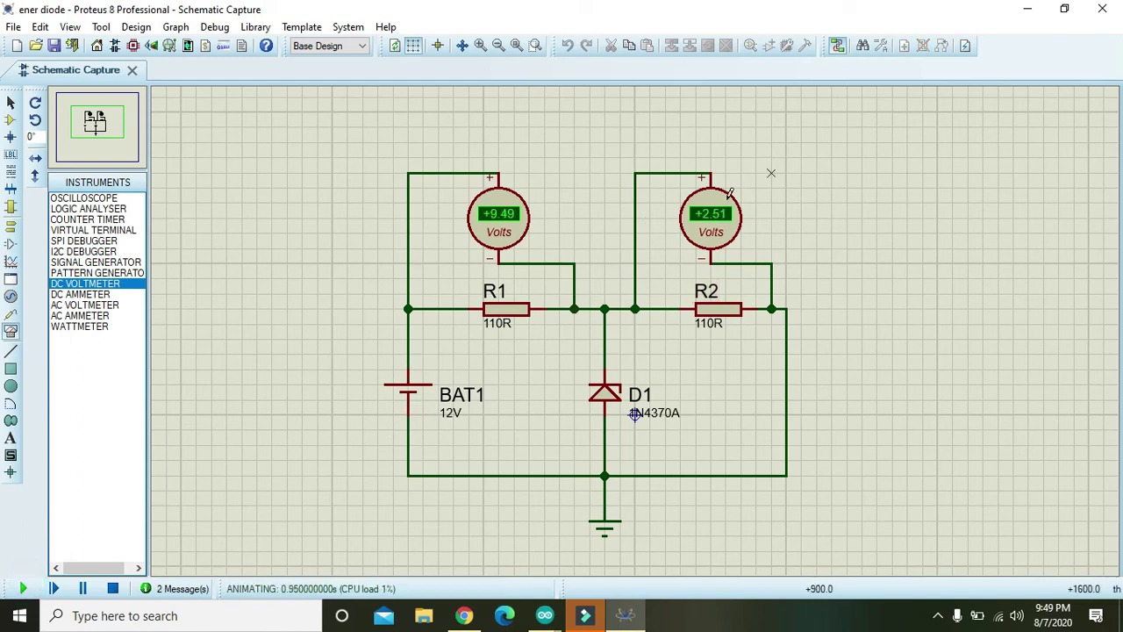